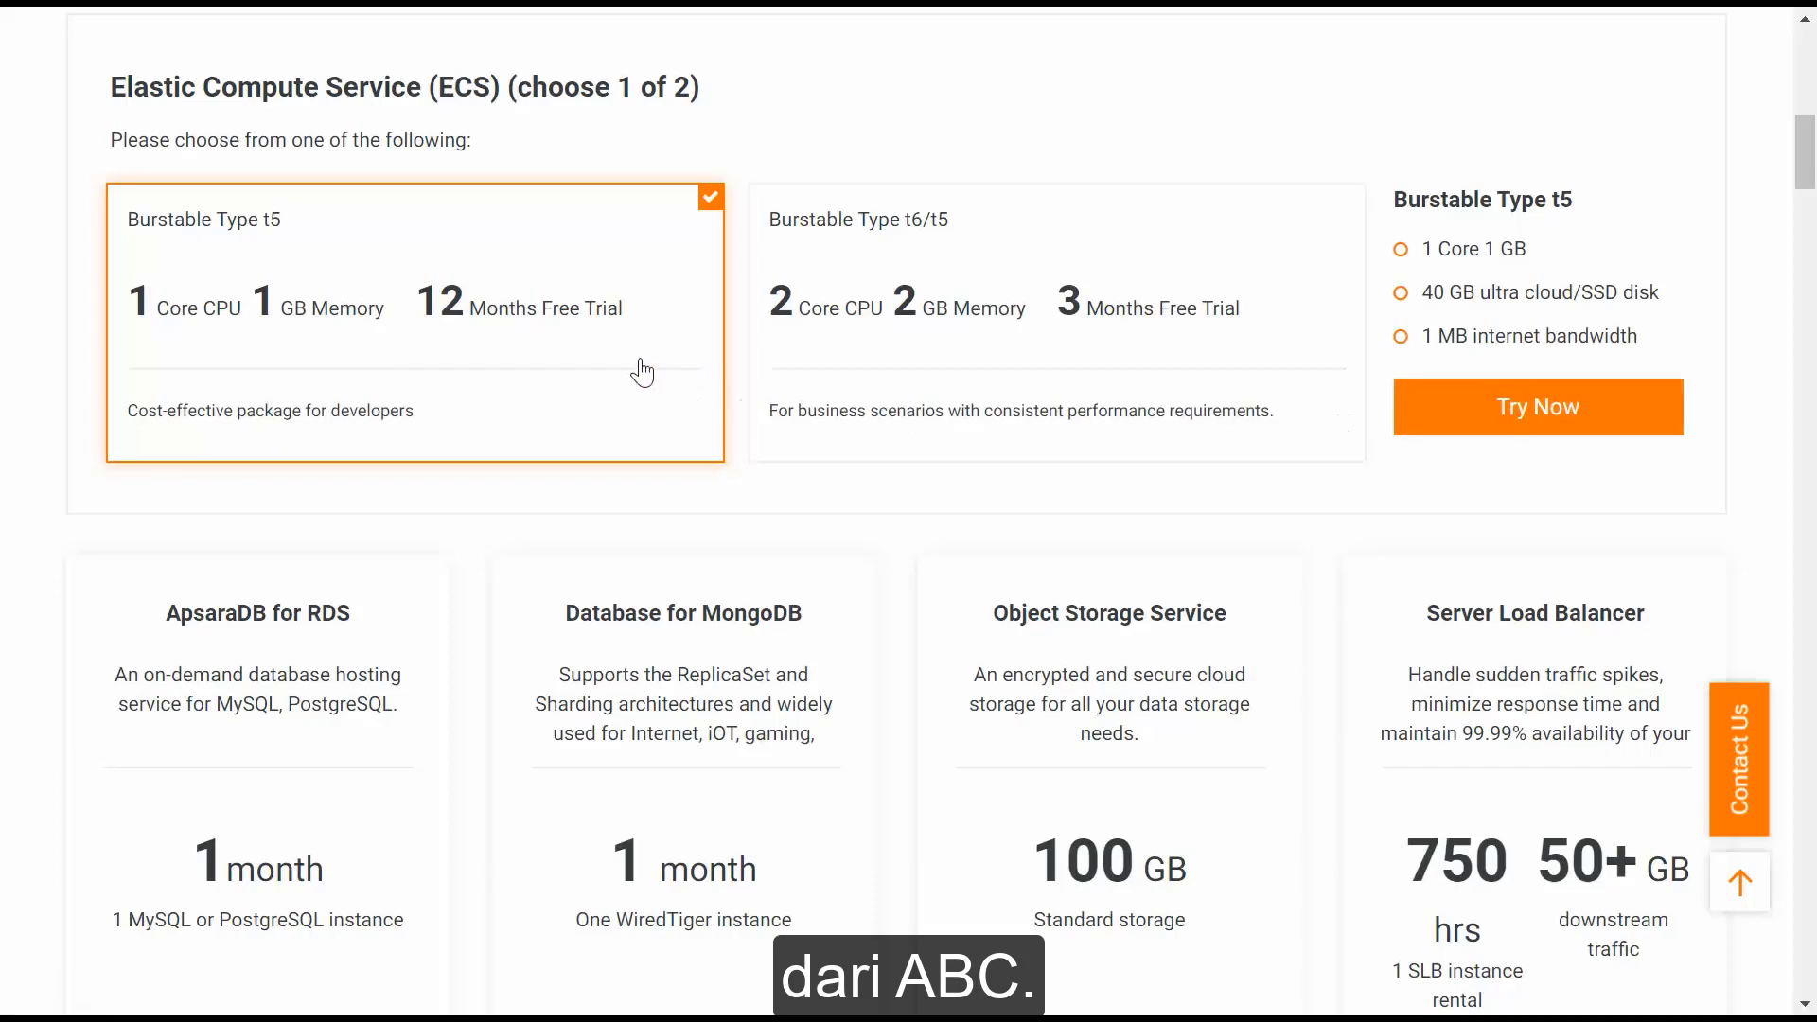
# Start the free trial of the ECS Burstable Type t5 package (1 core, 1 GB, 12 months).
pyautogui.click(1446, 393)
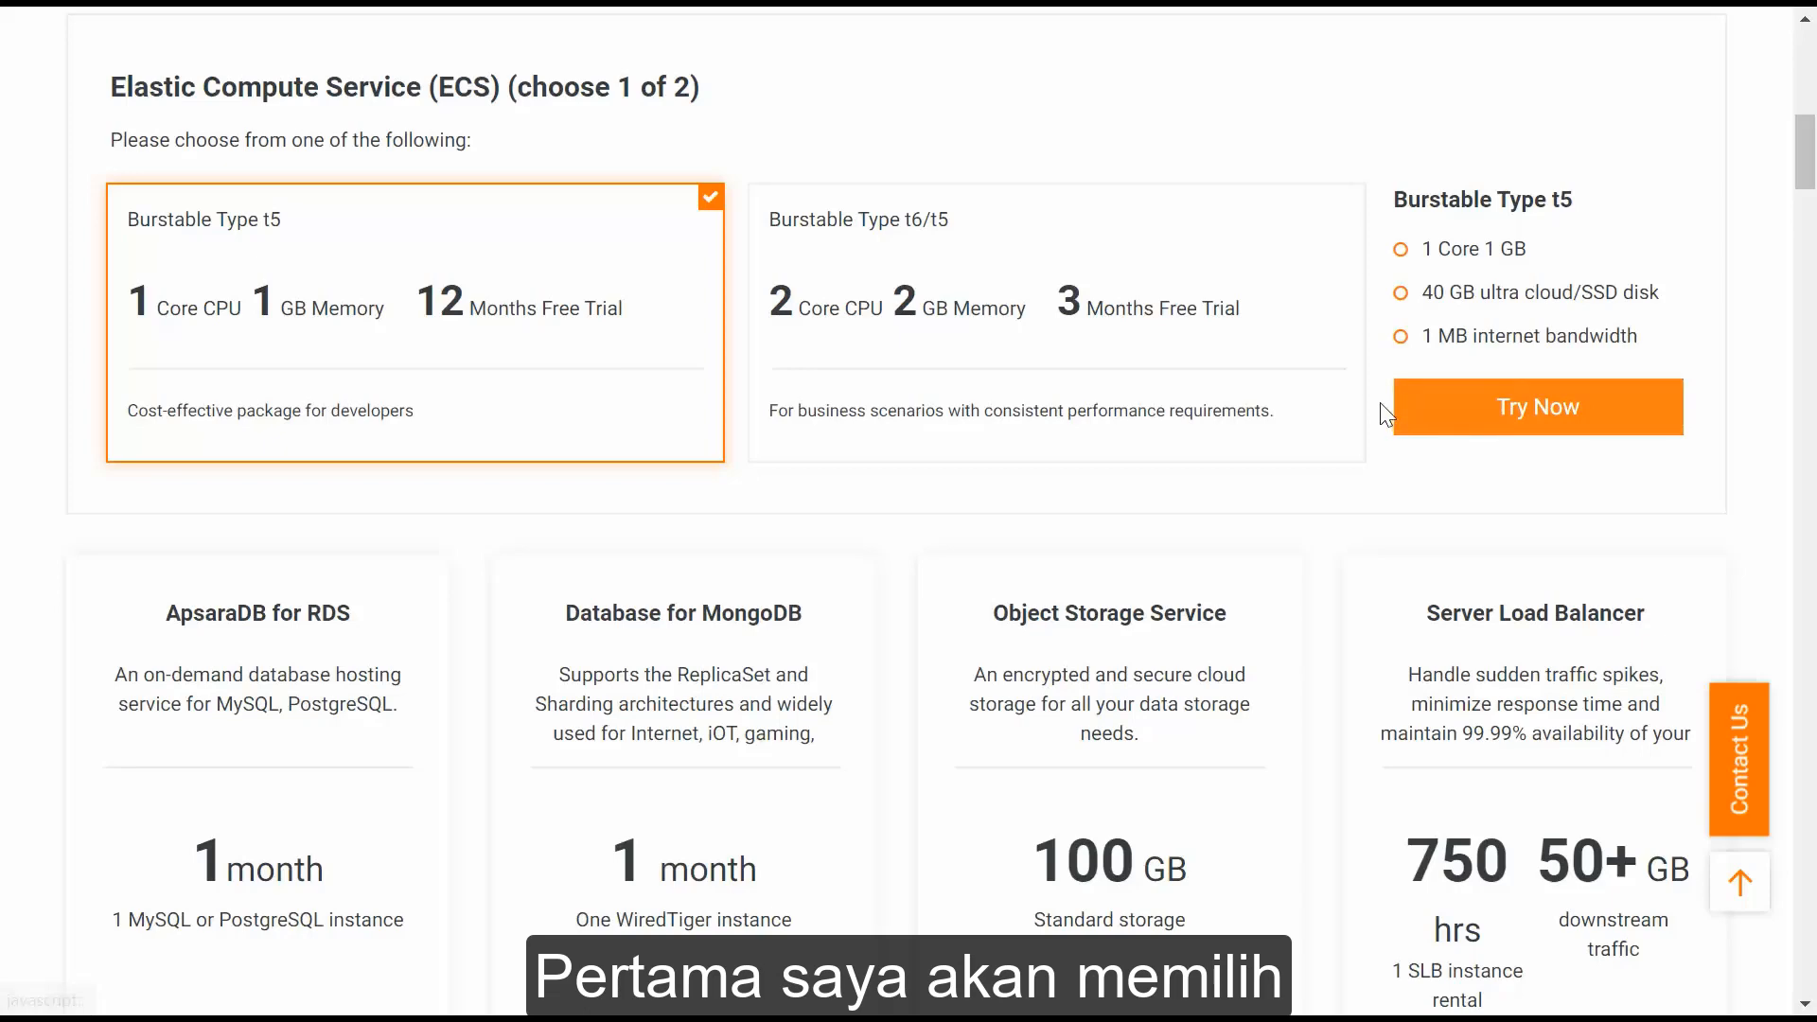
# Keep the China (Hong Kong) region and 40GB SSD disk, and accept the ECS terms.
pyautogui.click(1409, 408)
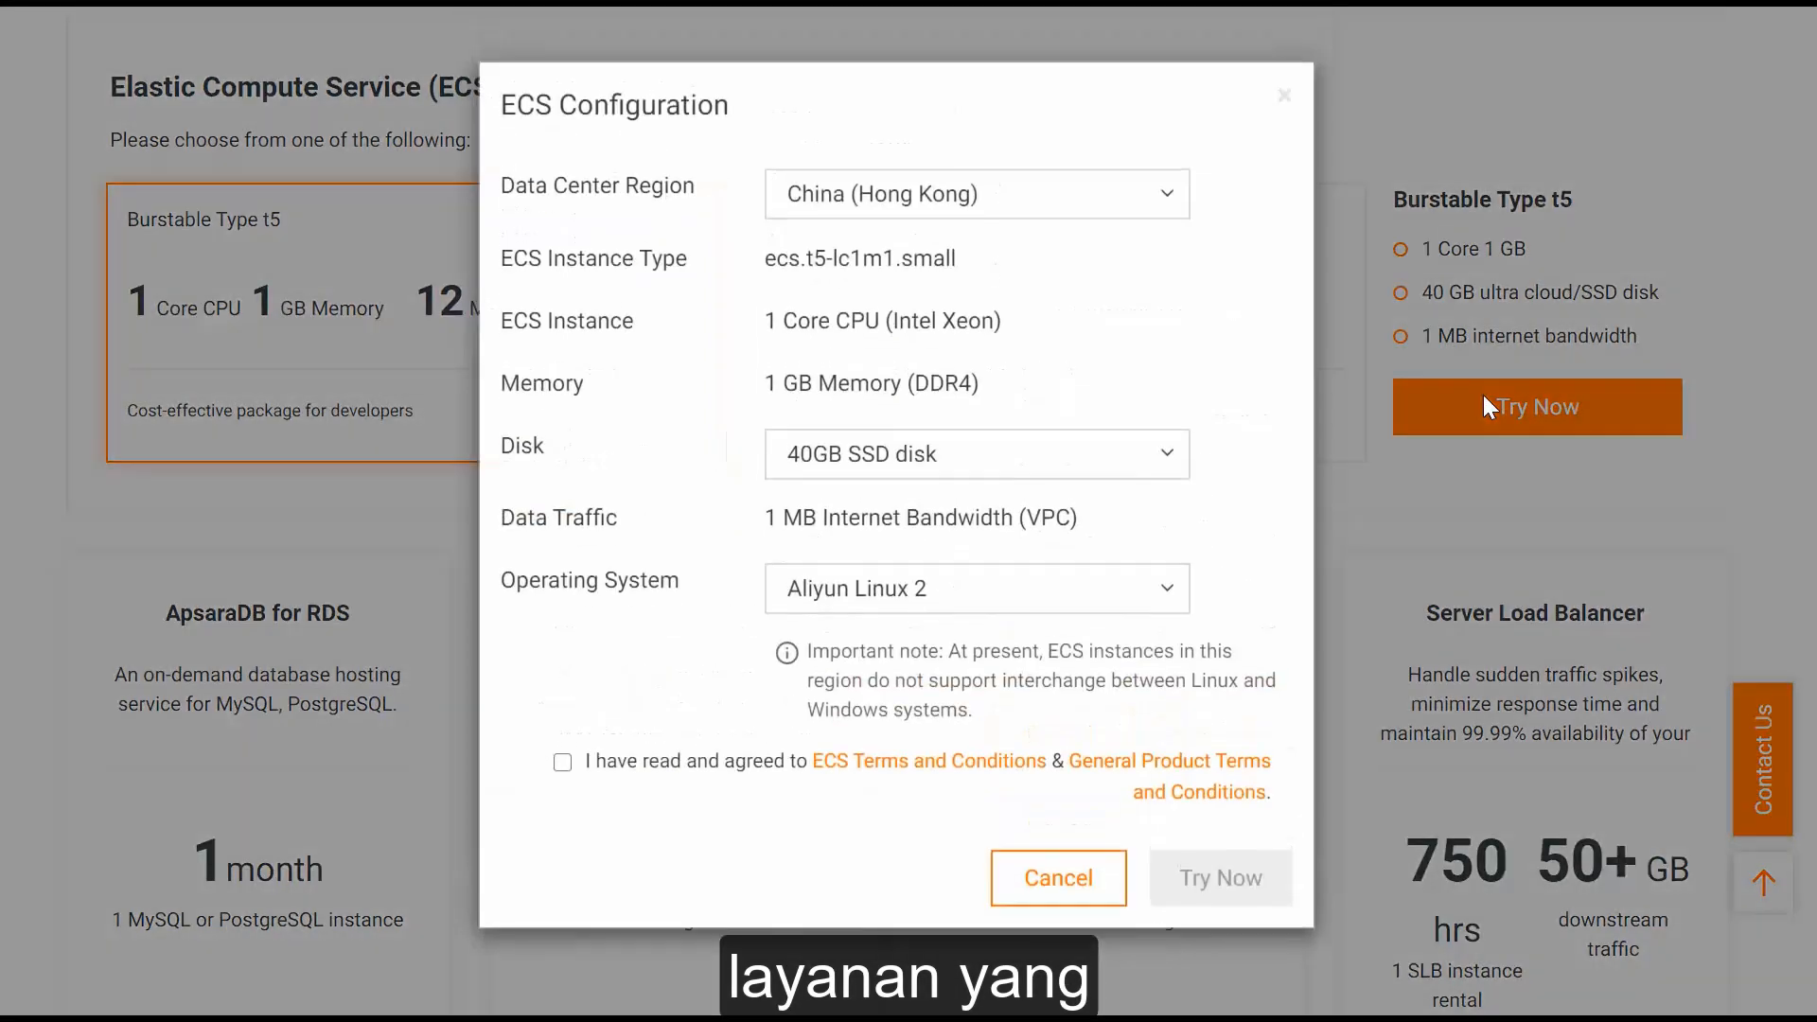
pyautogui.click(1119, 215)
pyautogui.click(1118, 215)
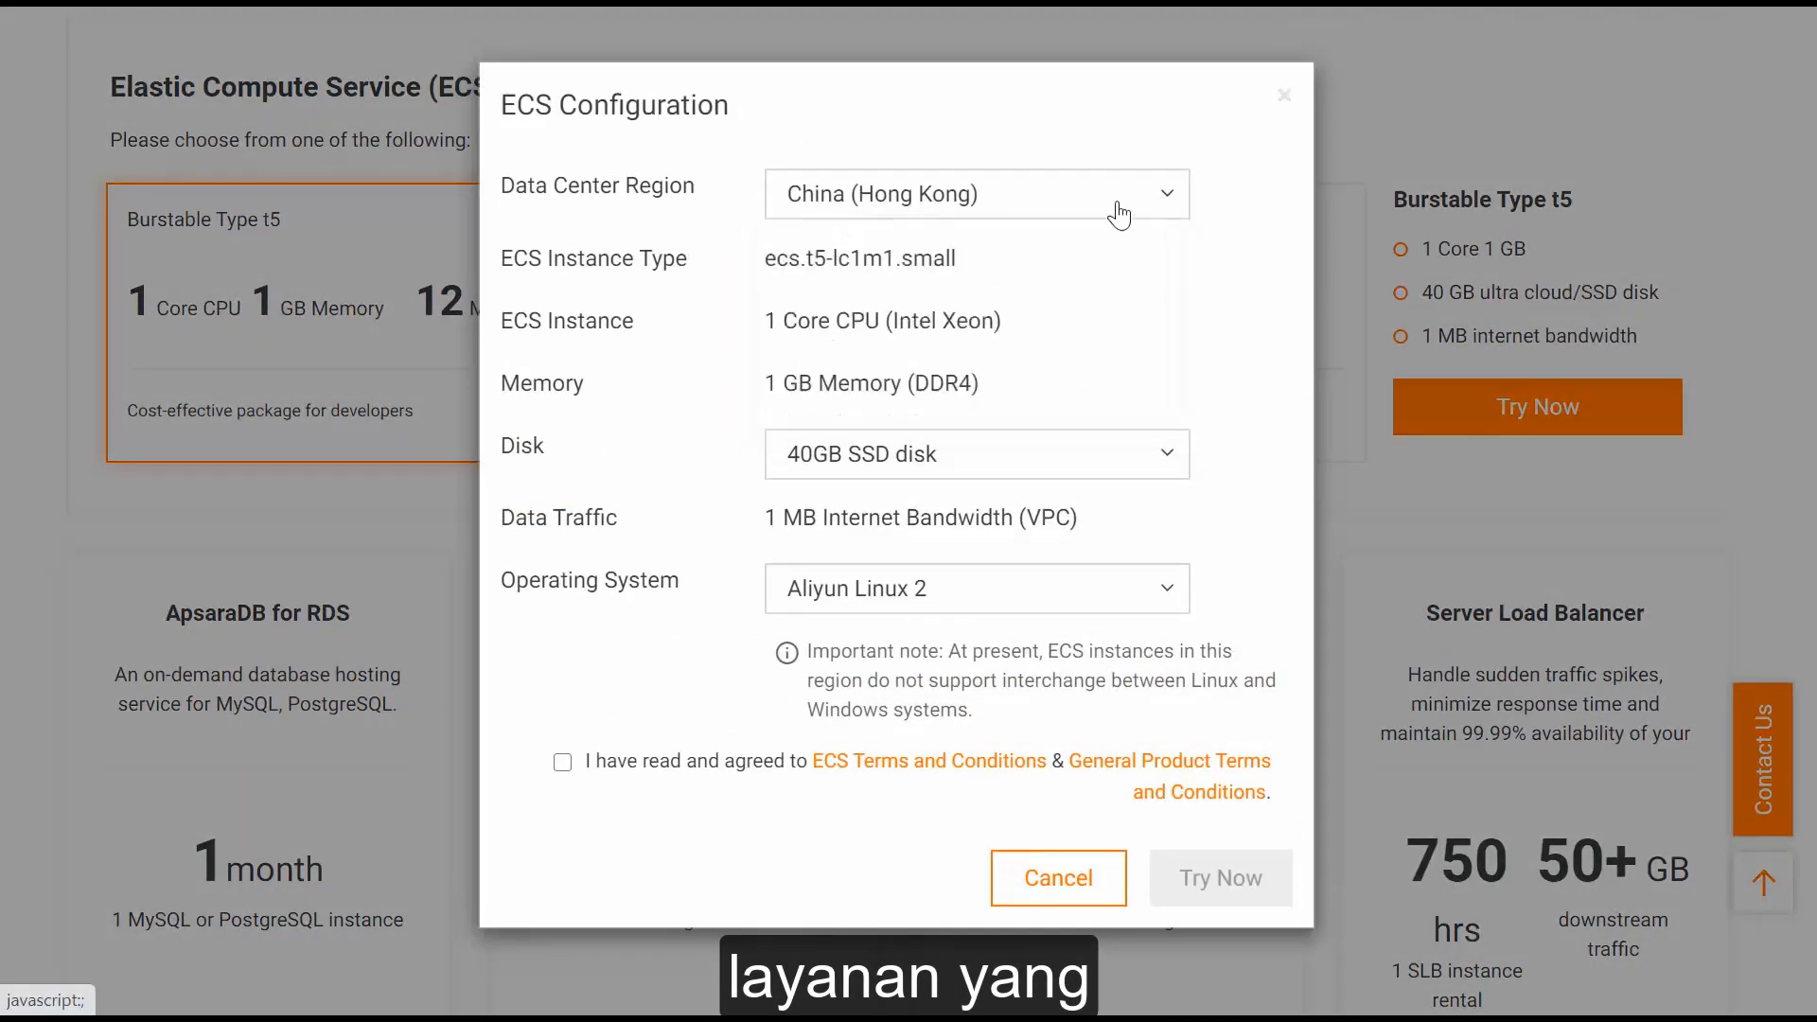
pyautogui.click(980, 474)
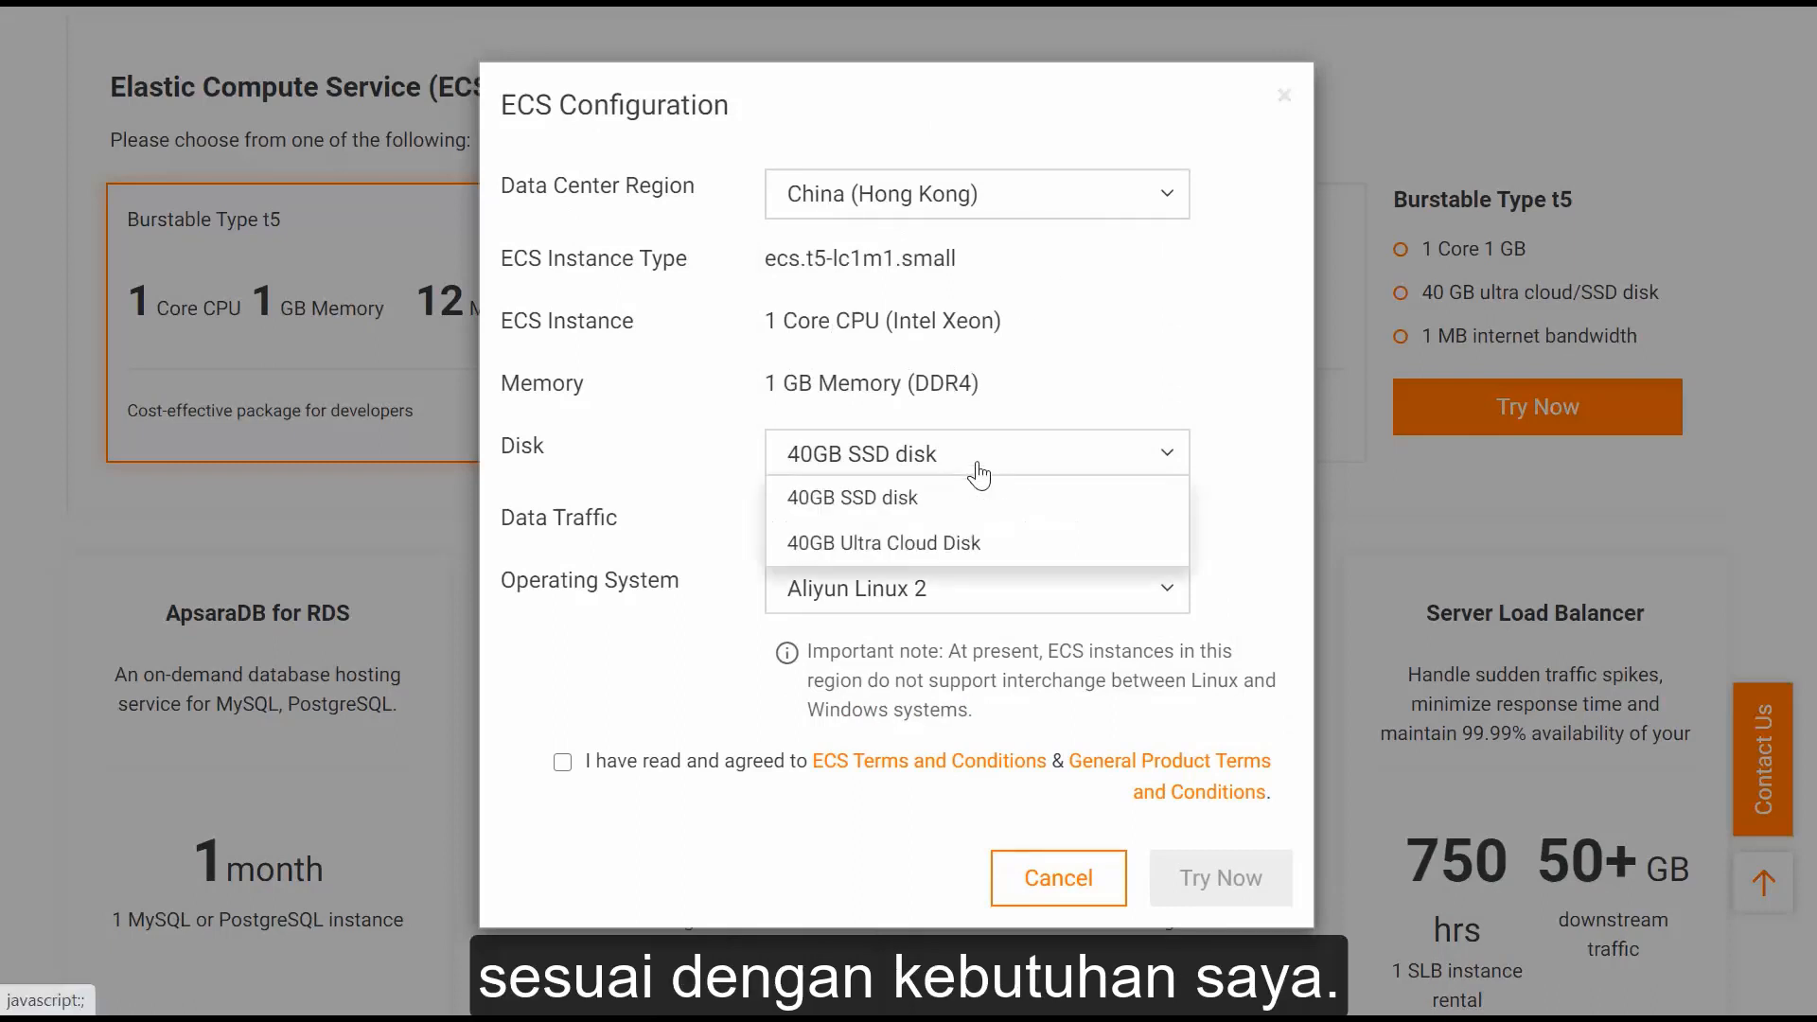
pyautogui.click(980, 473)
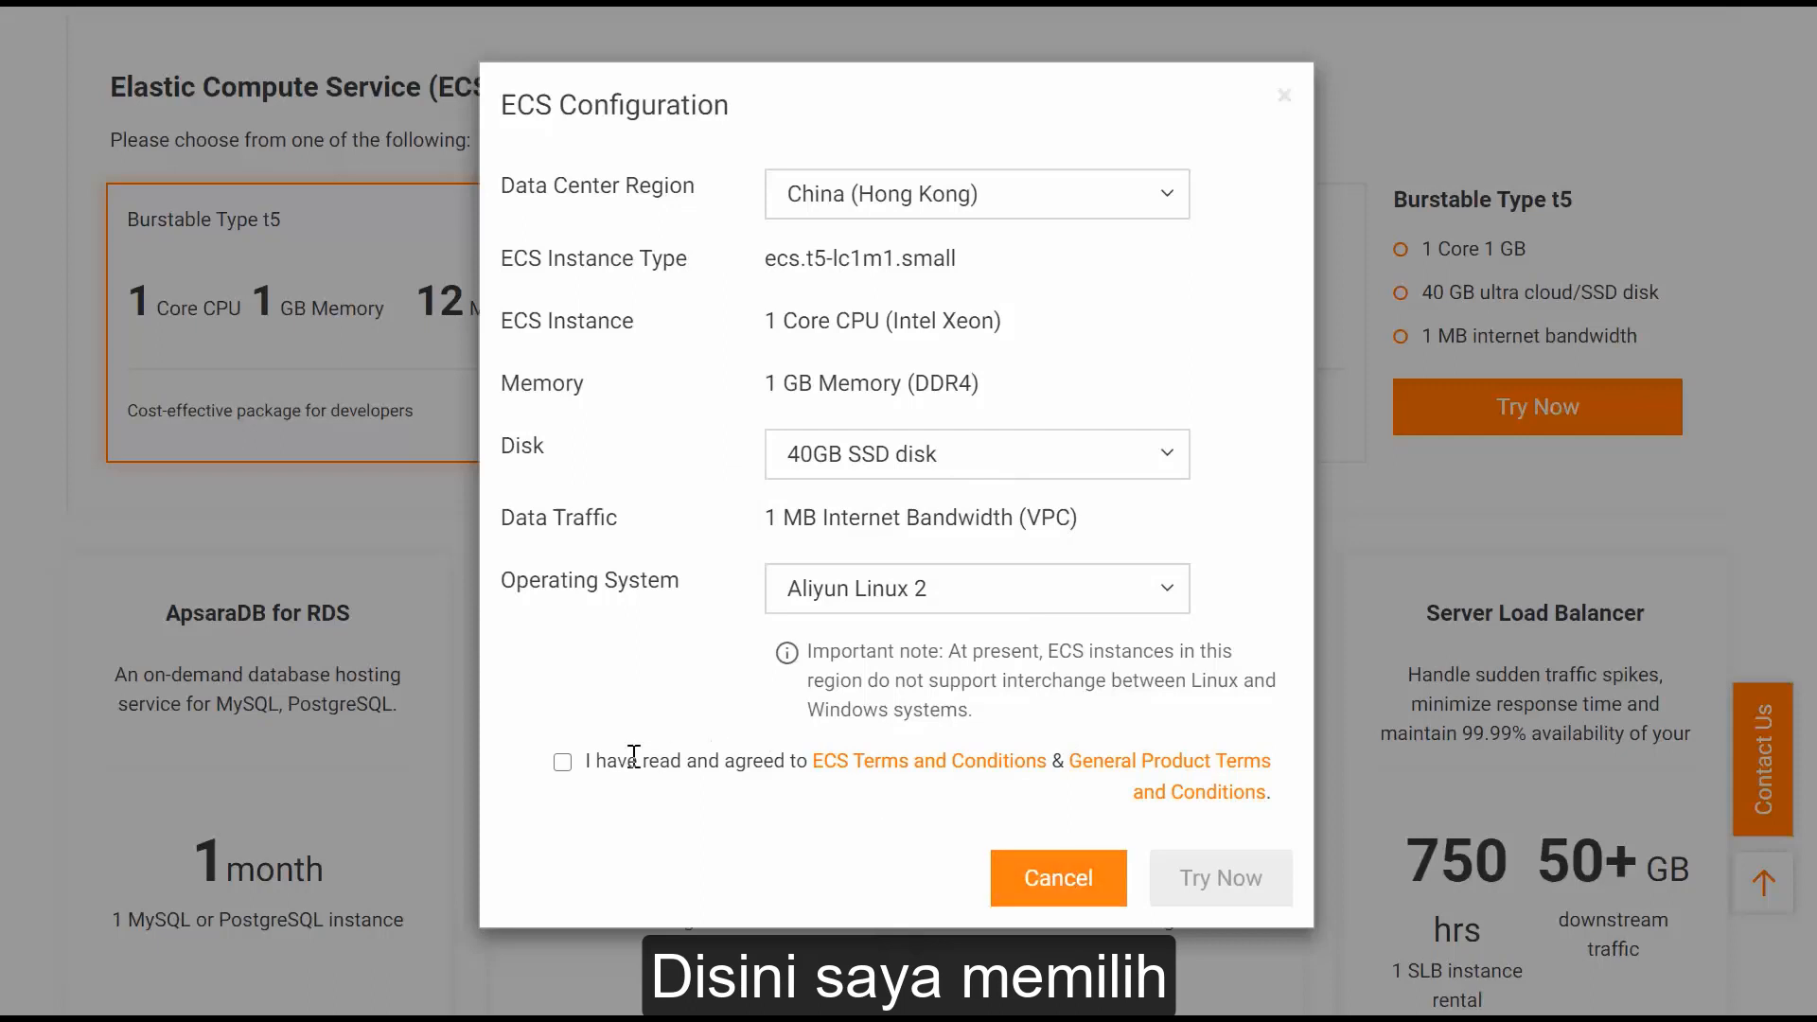
pyautogui.click(566, 763)
# Choose Ubuntu 18.04 64bit as the operating system and submit the trial order.
pyautogui.click(970, 594)
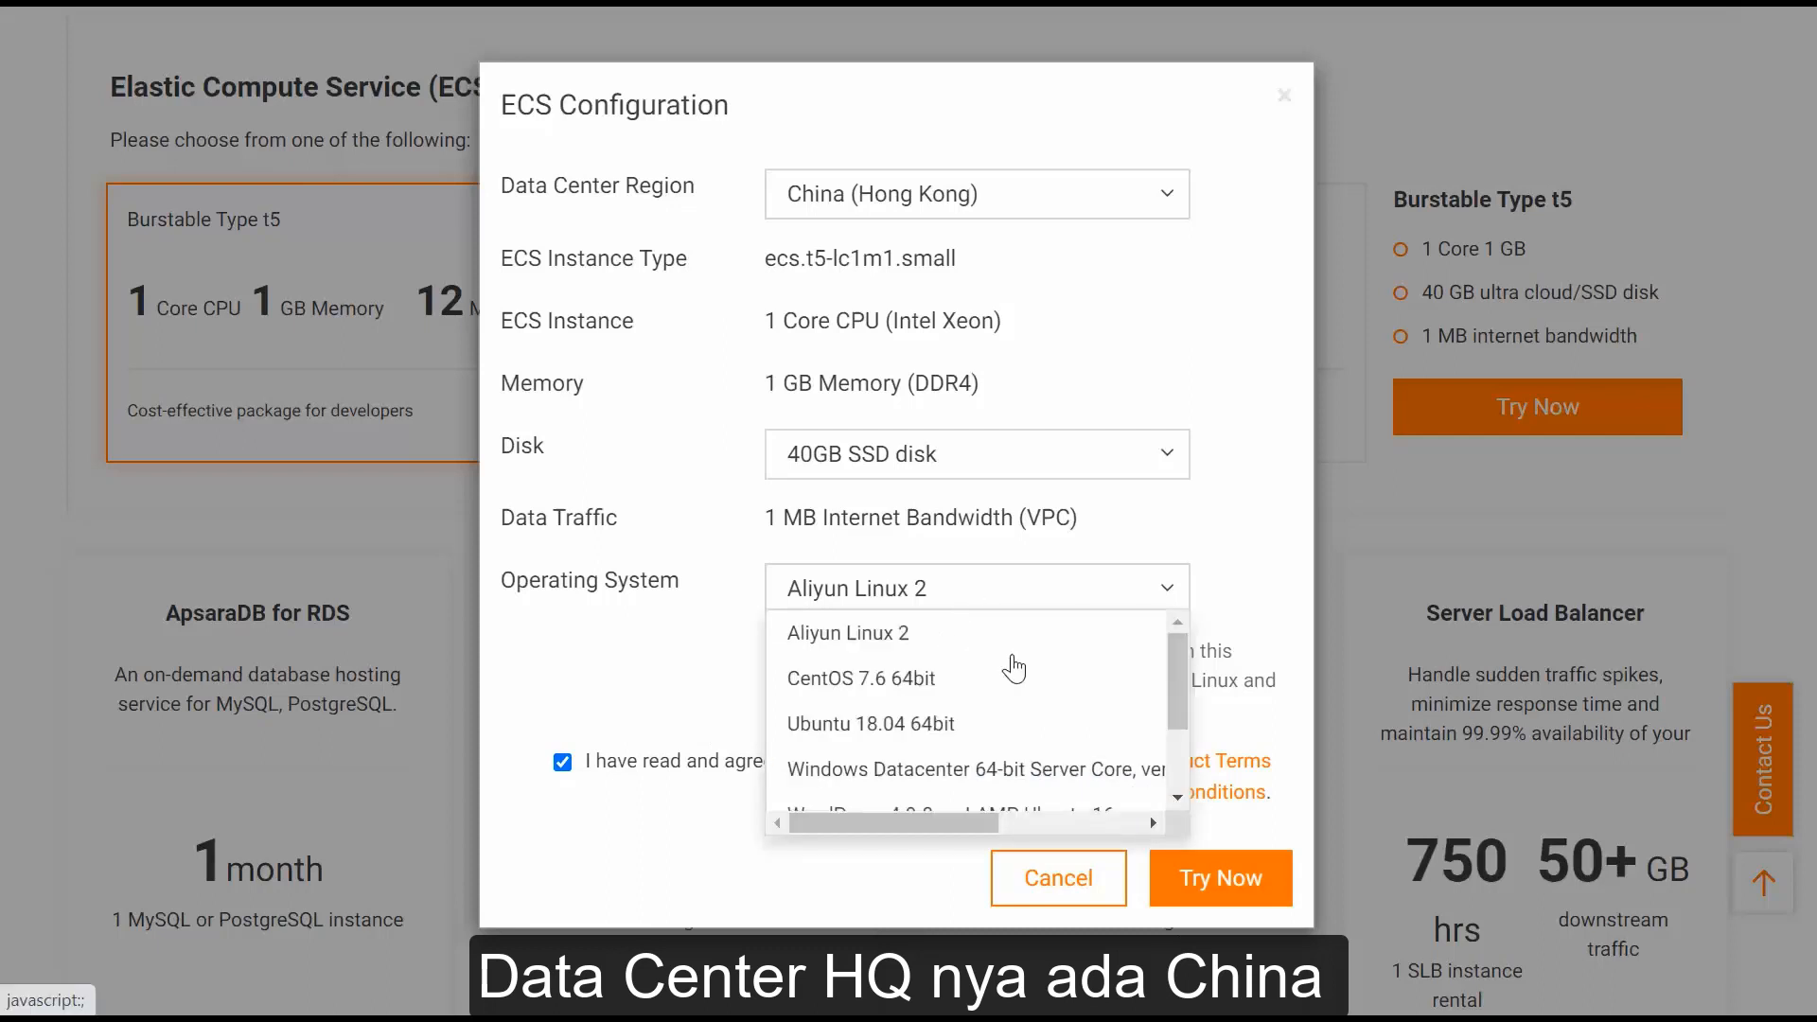
pyautogui.scroll(-2, 1013, 660)
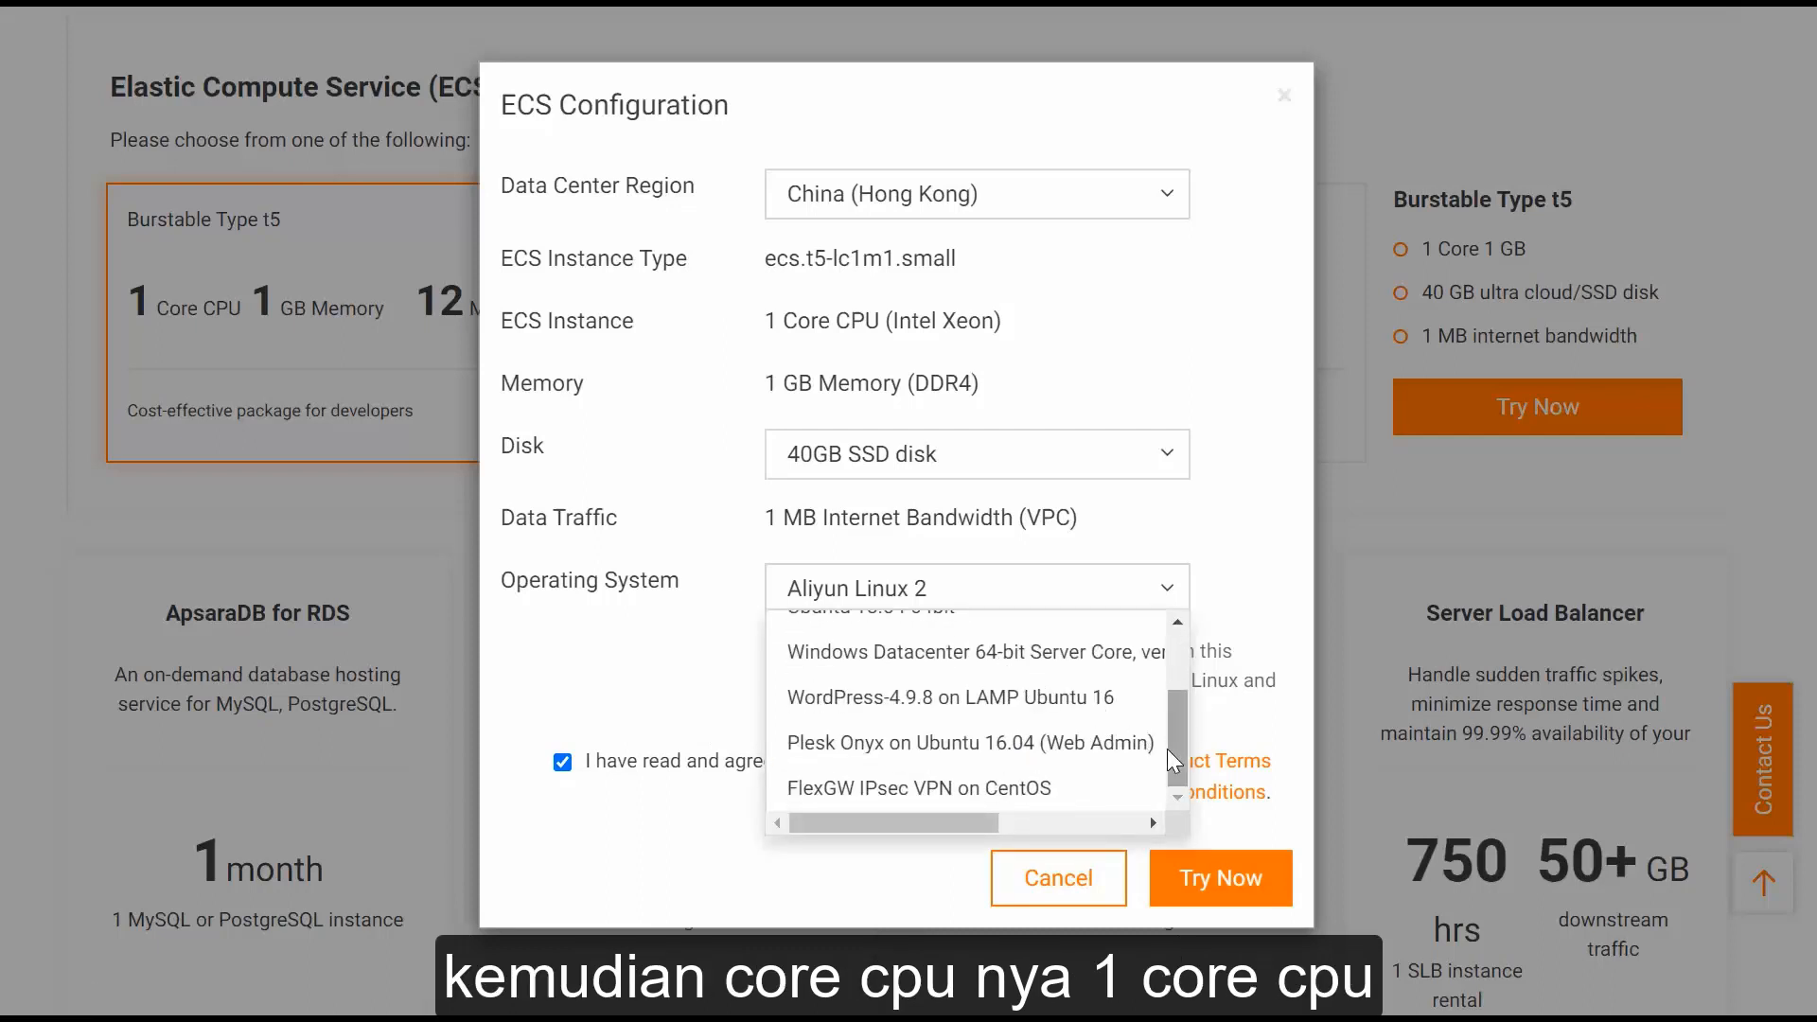
pyautogui.moveTo(1183, 759); pyautogui.dragTo(1198, 705)
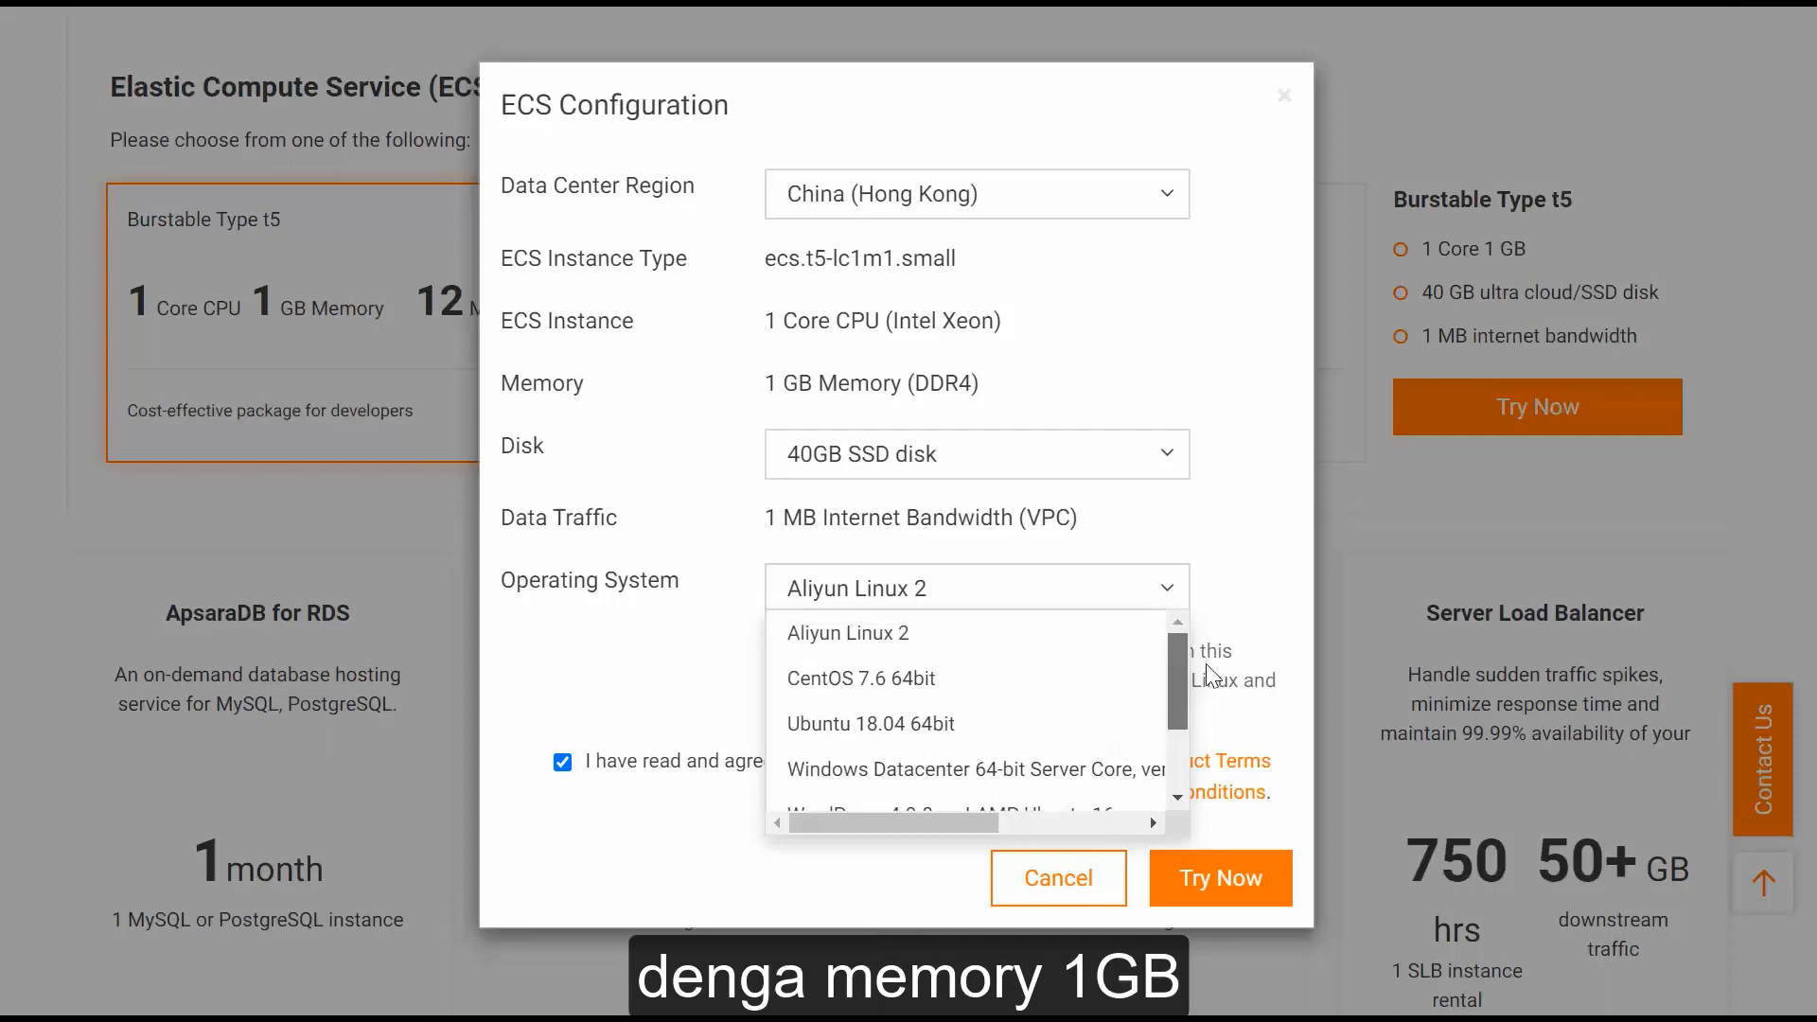
pyautogui.scroll(-1, 1074, 724)
pyautogui.click(1011, 702)
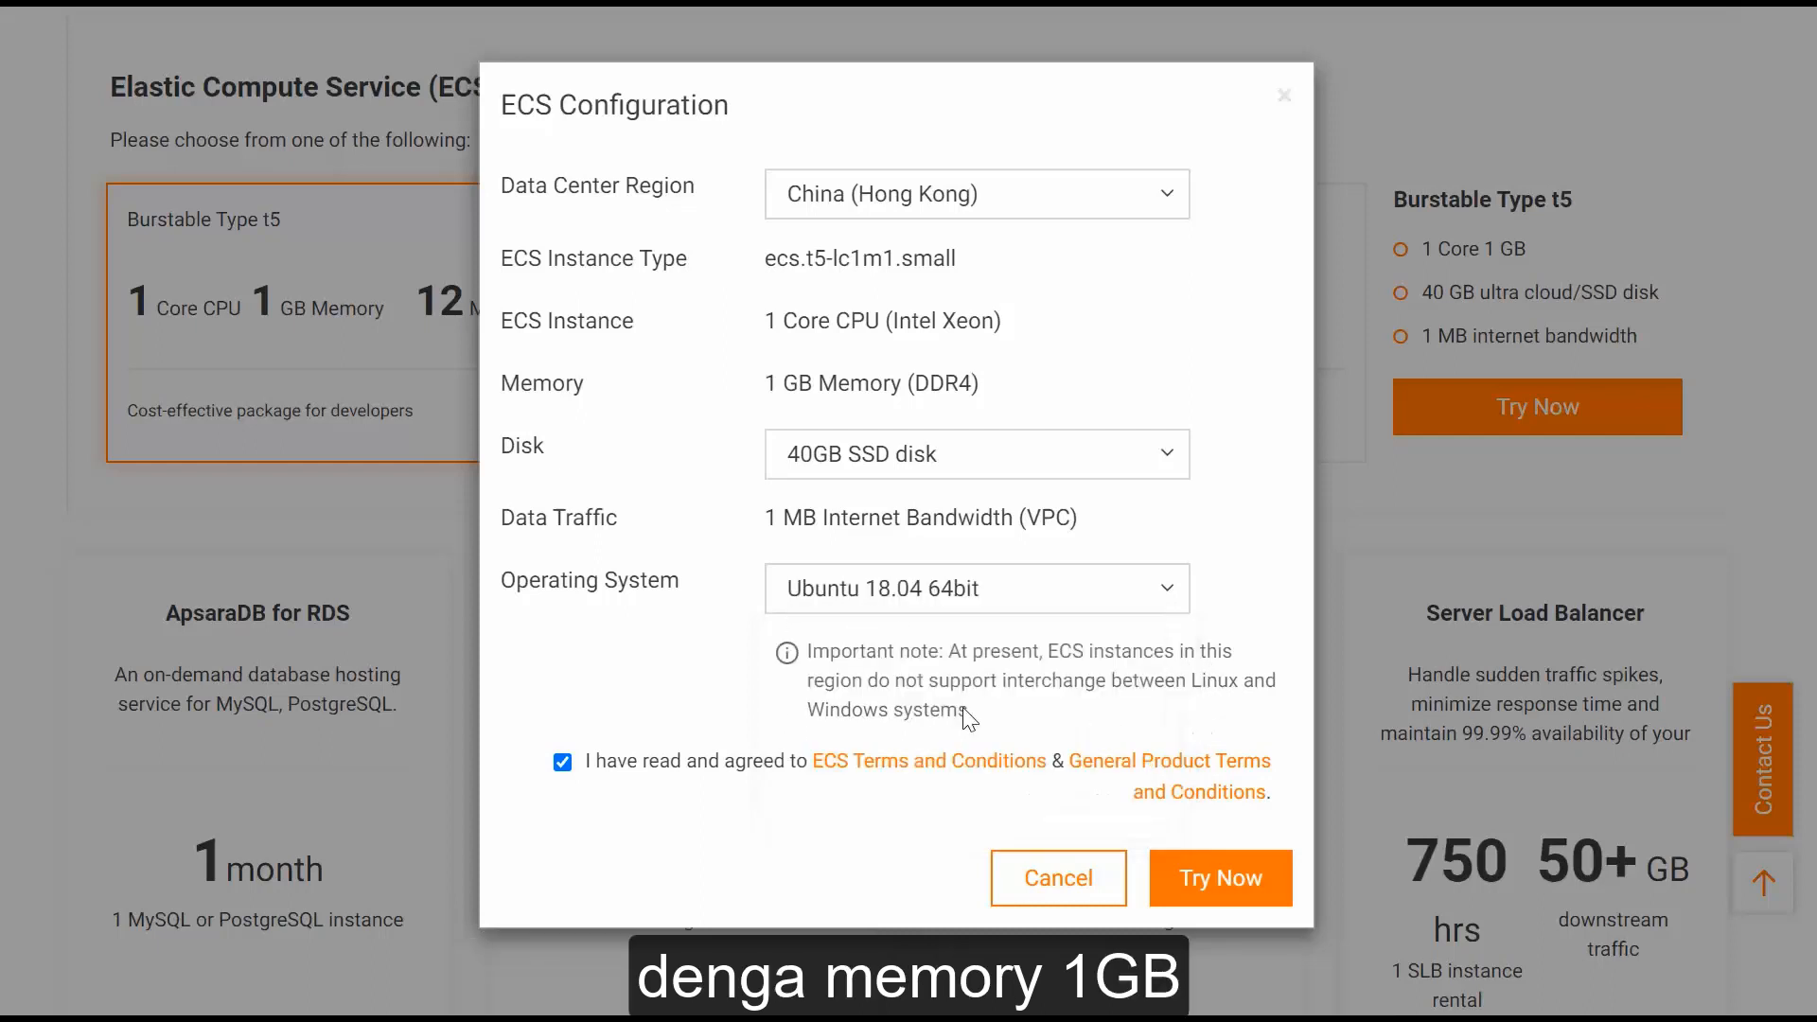
pyautogui.click(1190, 882)
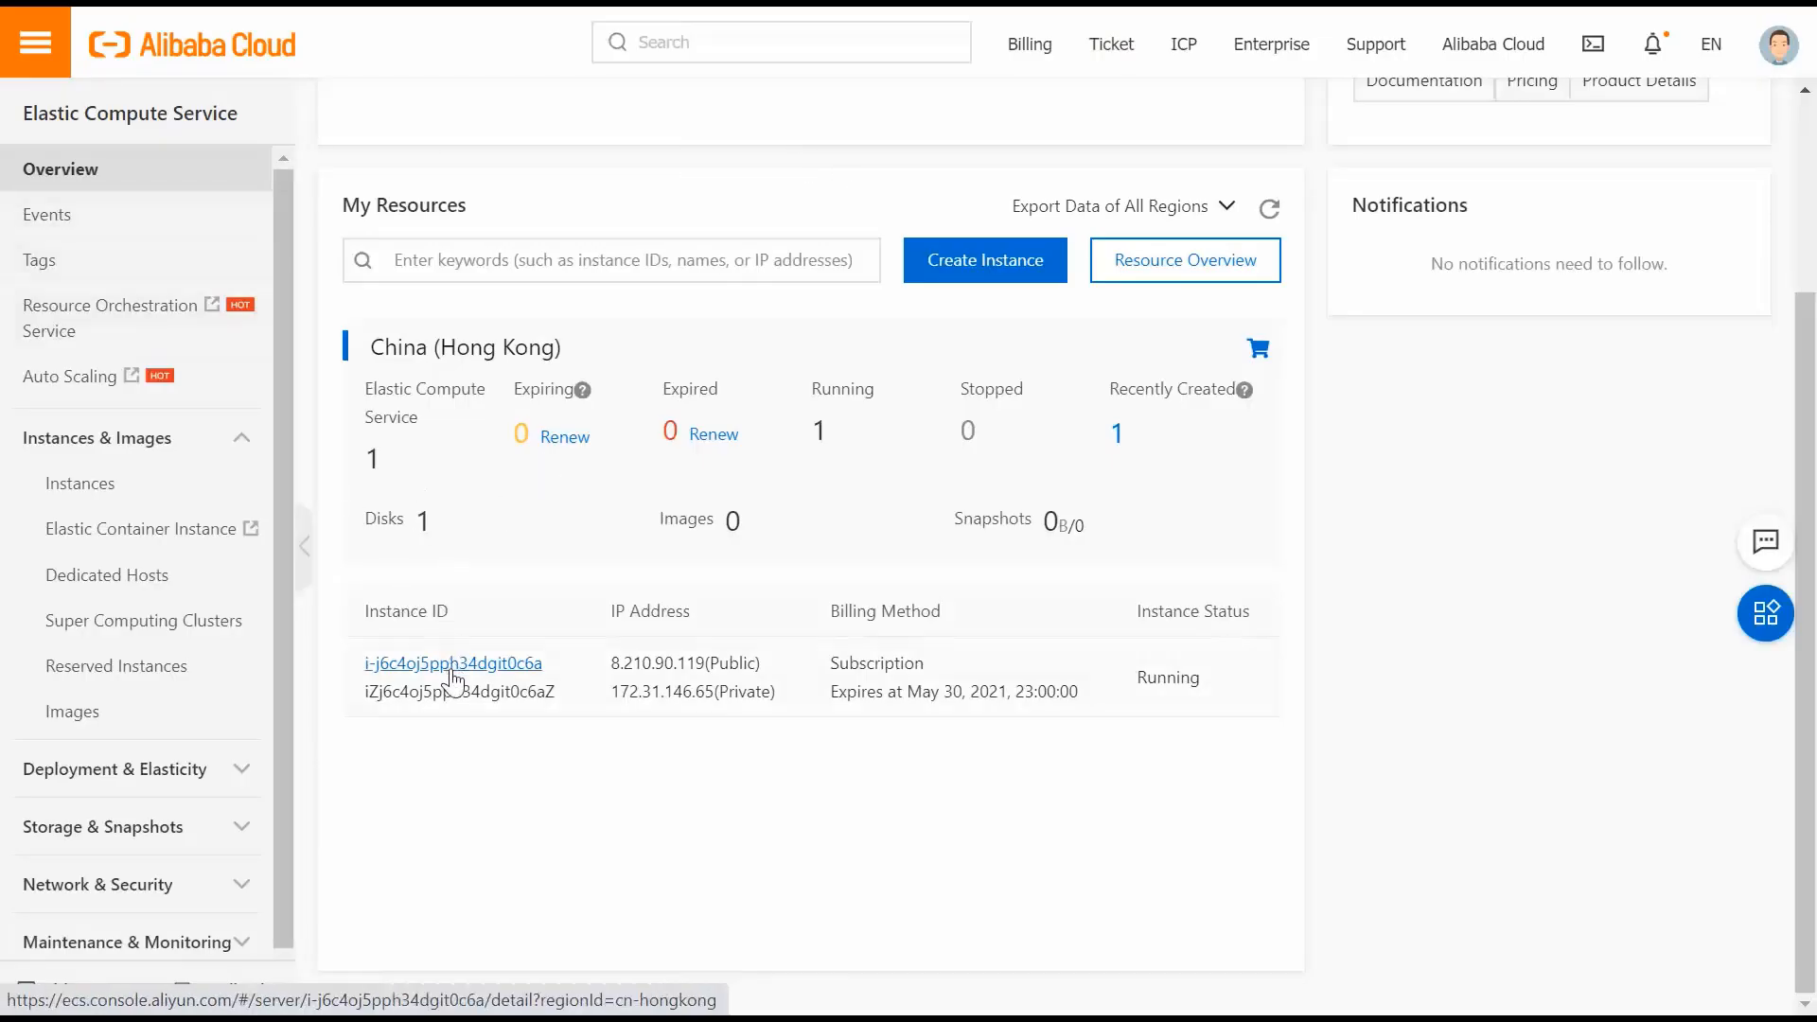
# Open Instance Details for the running Hong Kong instance from its ID link in My Resources.
pyautogui.click(487, 670)
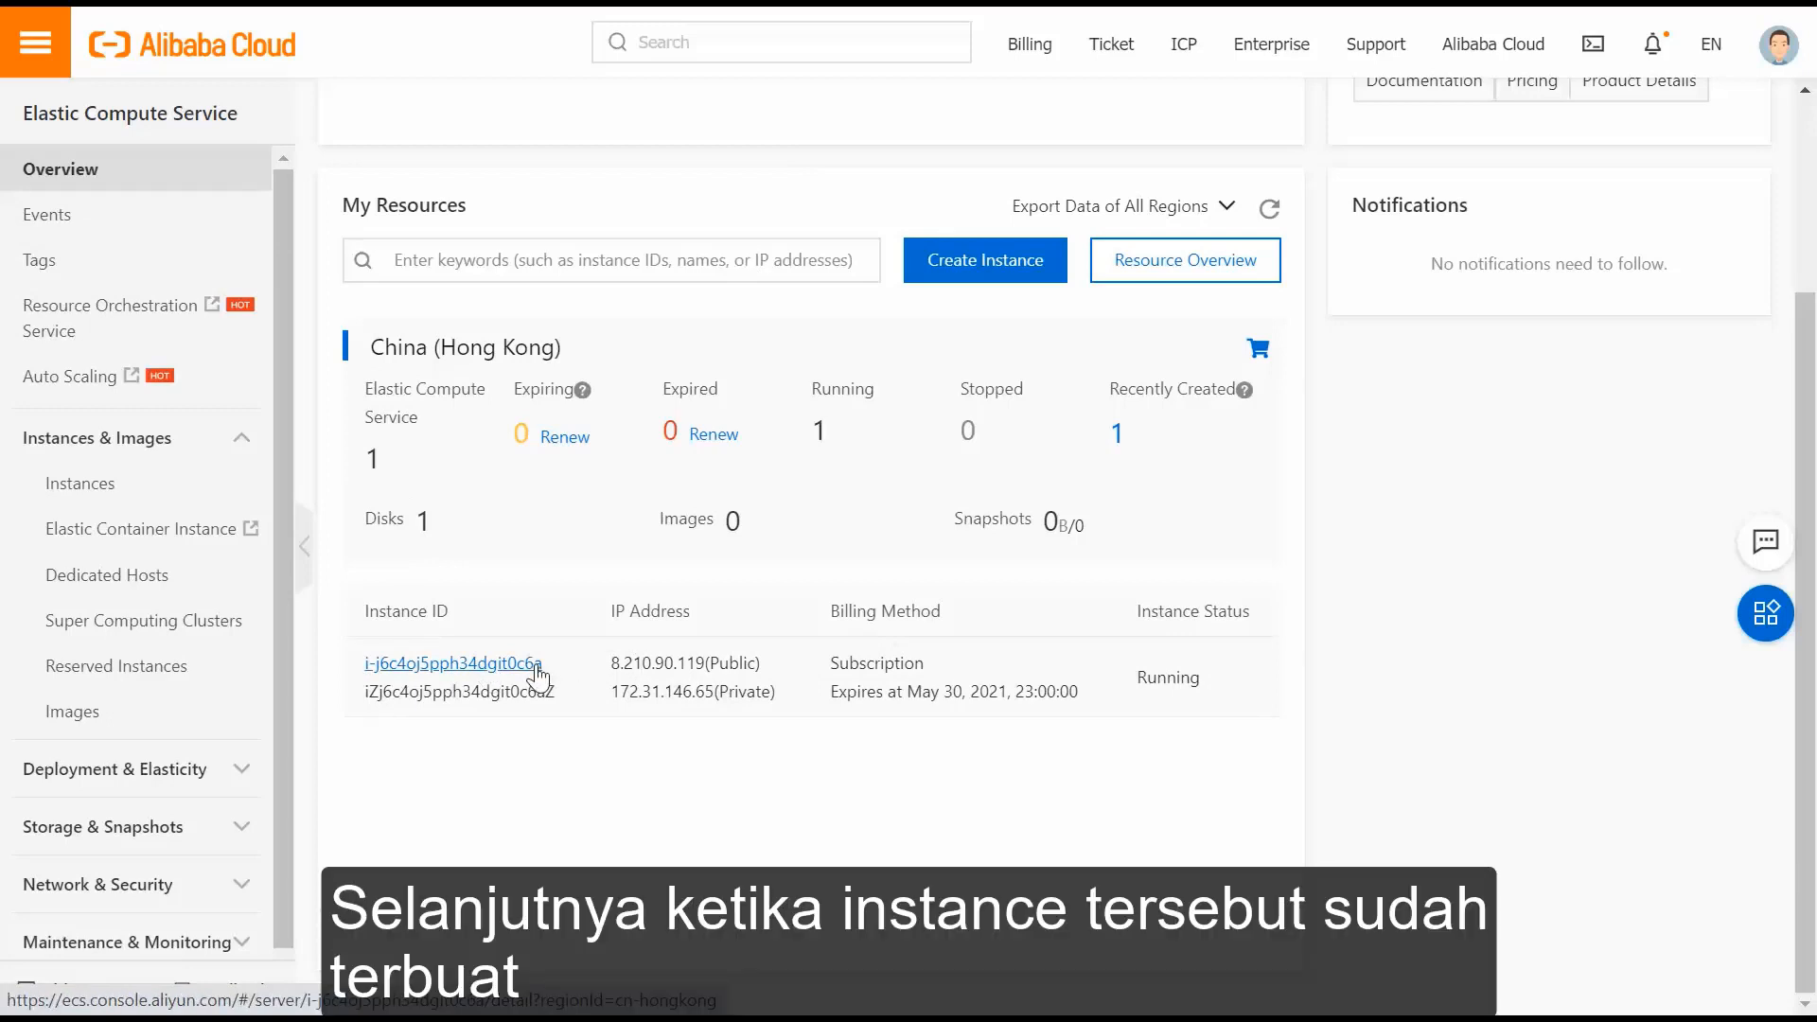
pyautogui.click(535, 665)
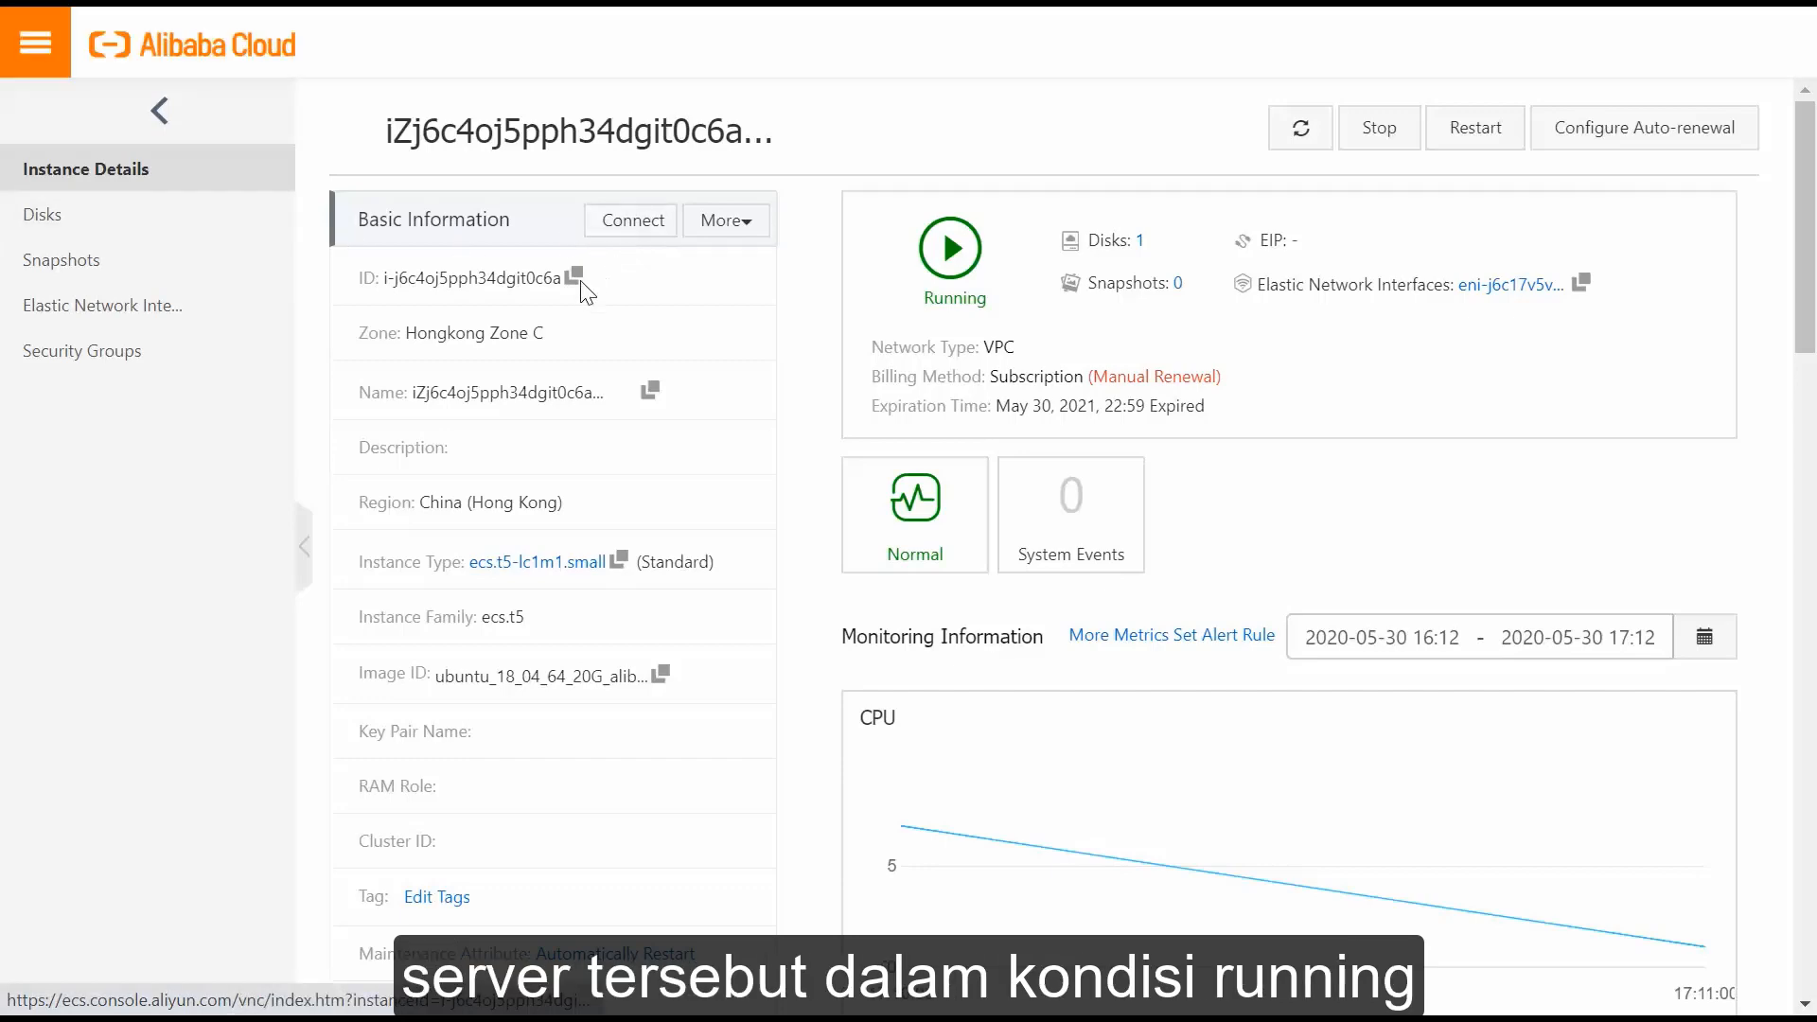
# Scroll through the instance's configuration and monitoring information.
pyautogui.scroll(-4, 606, 402)
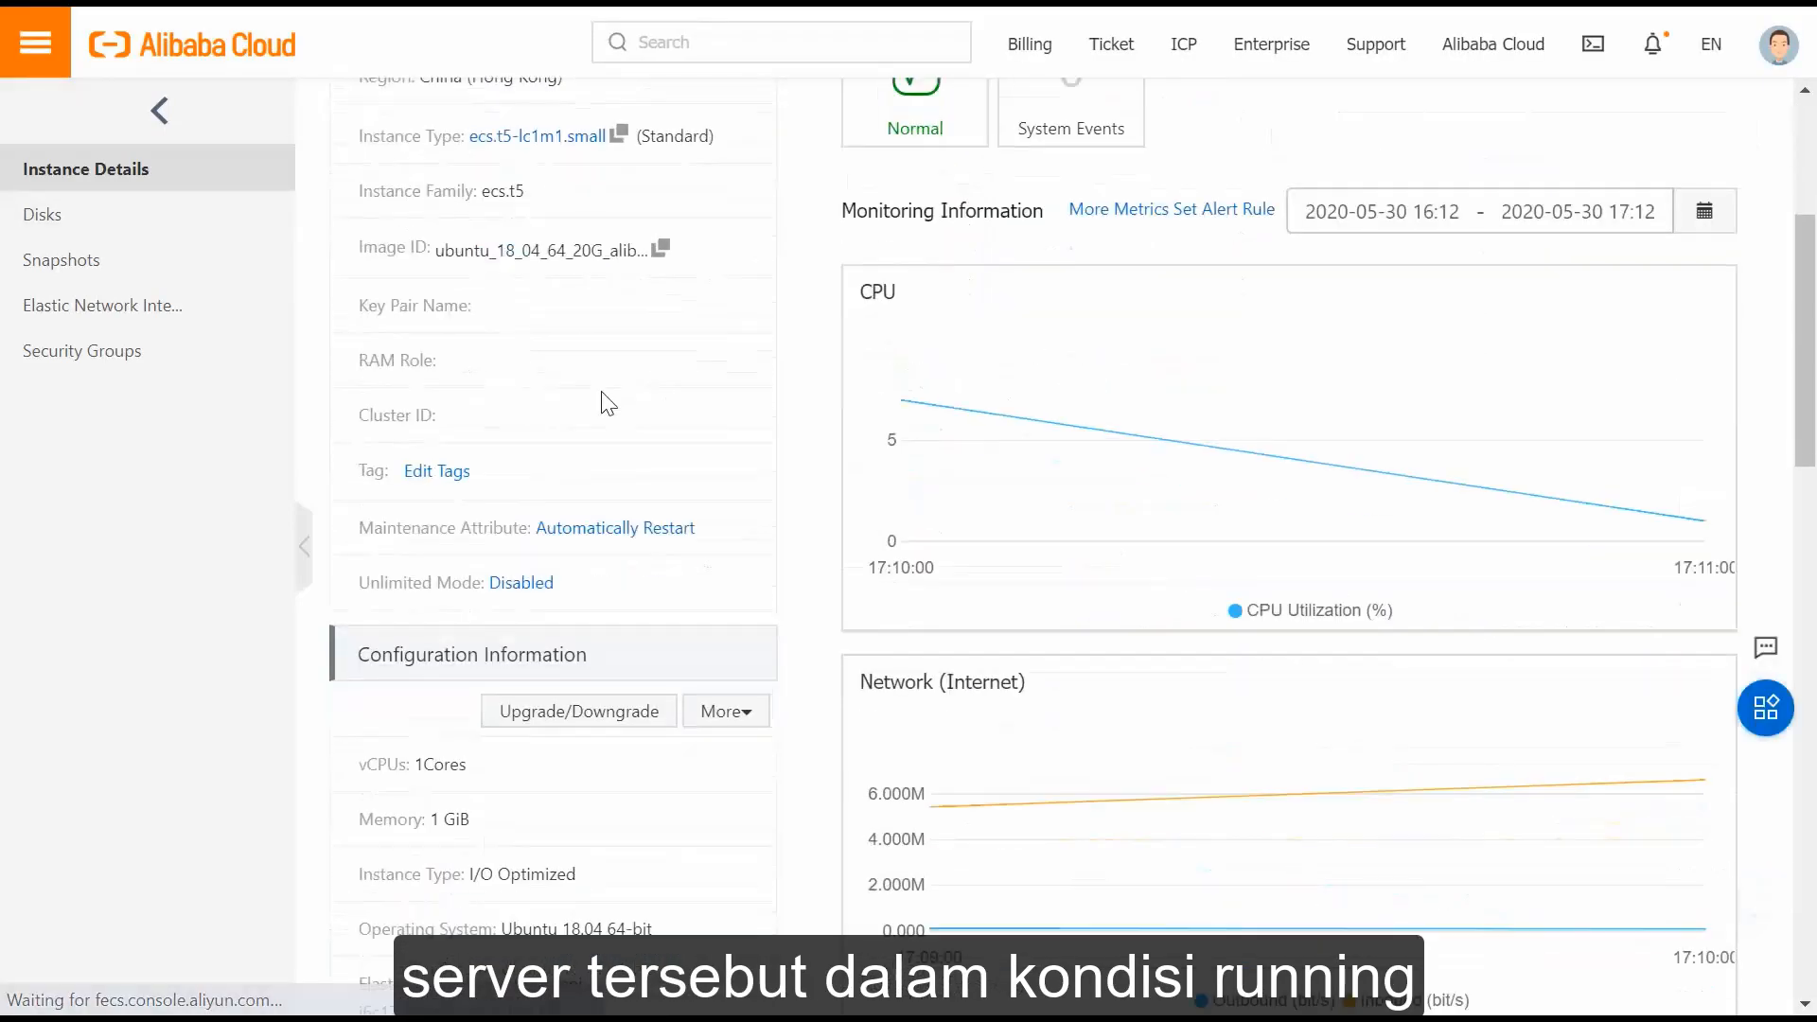
pyautogui.scroll(-3, 606, 402)
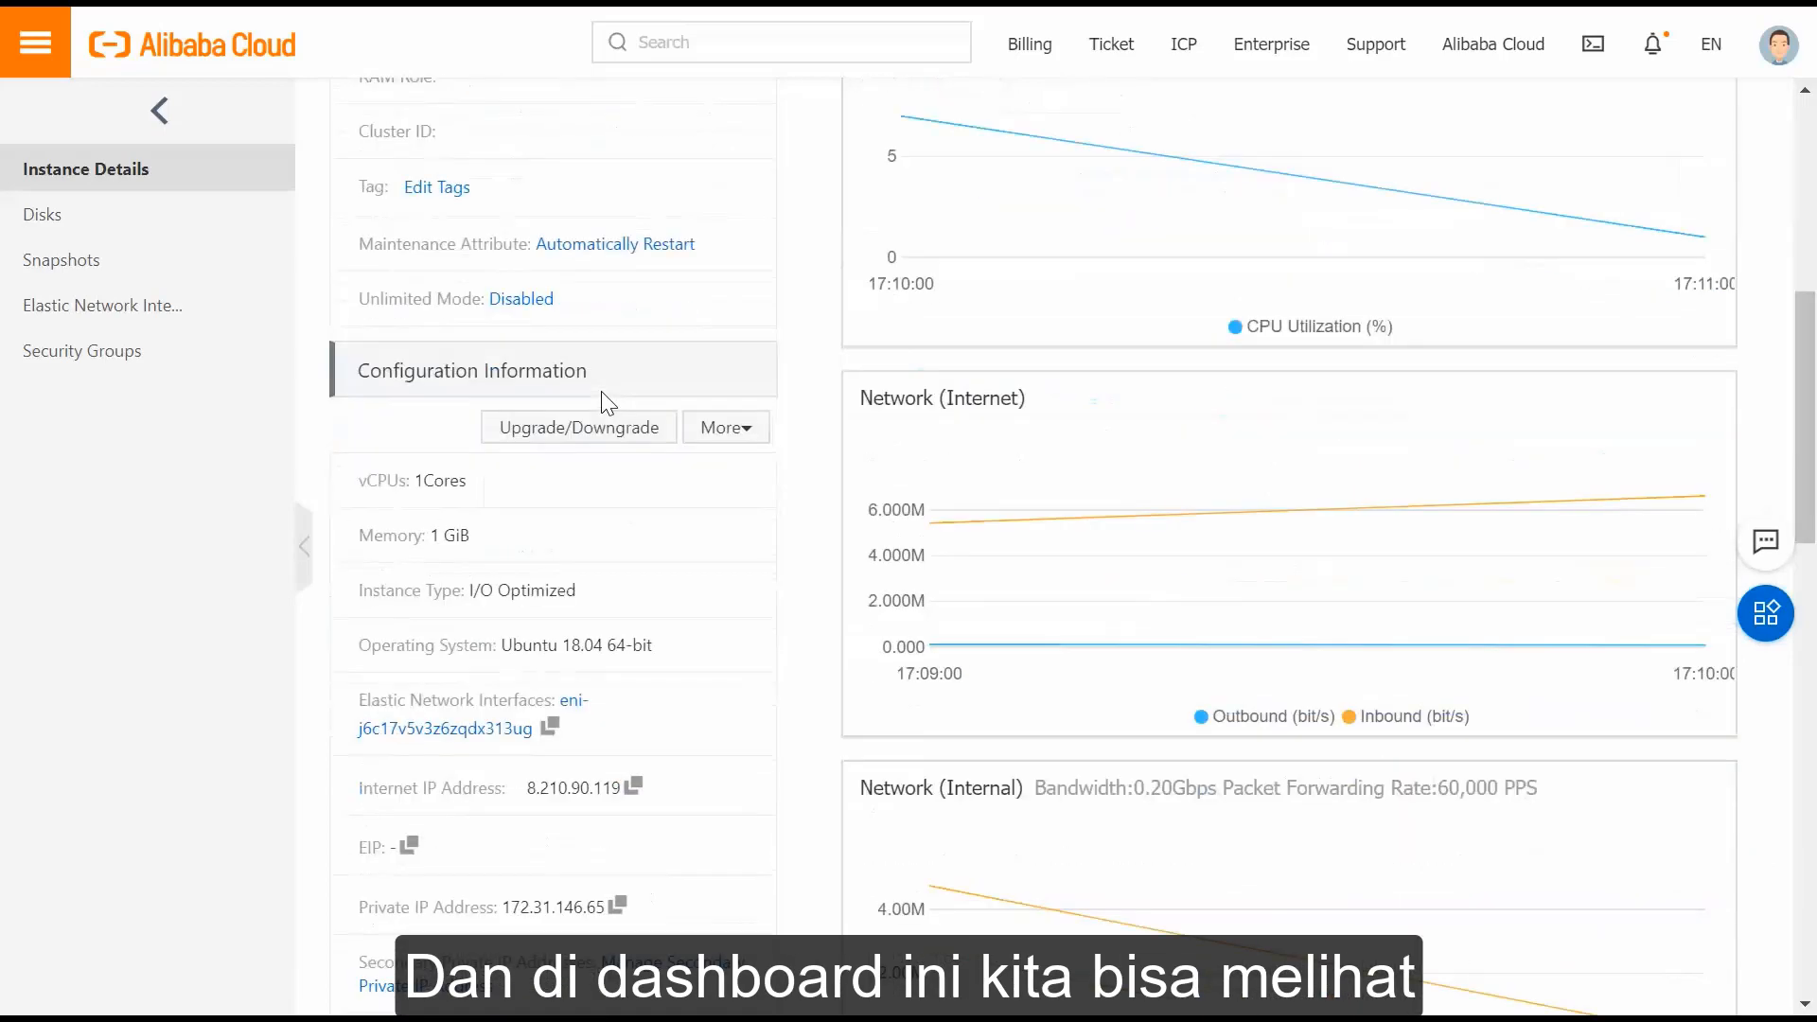
pyautogui.scroll(-5, 606, 402)
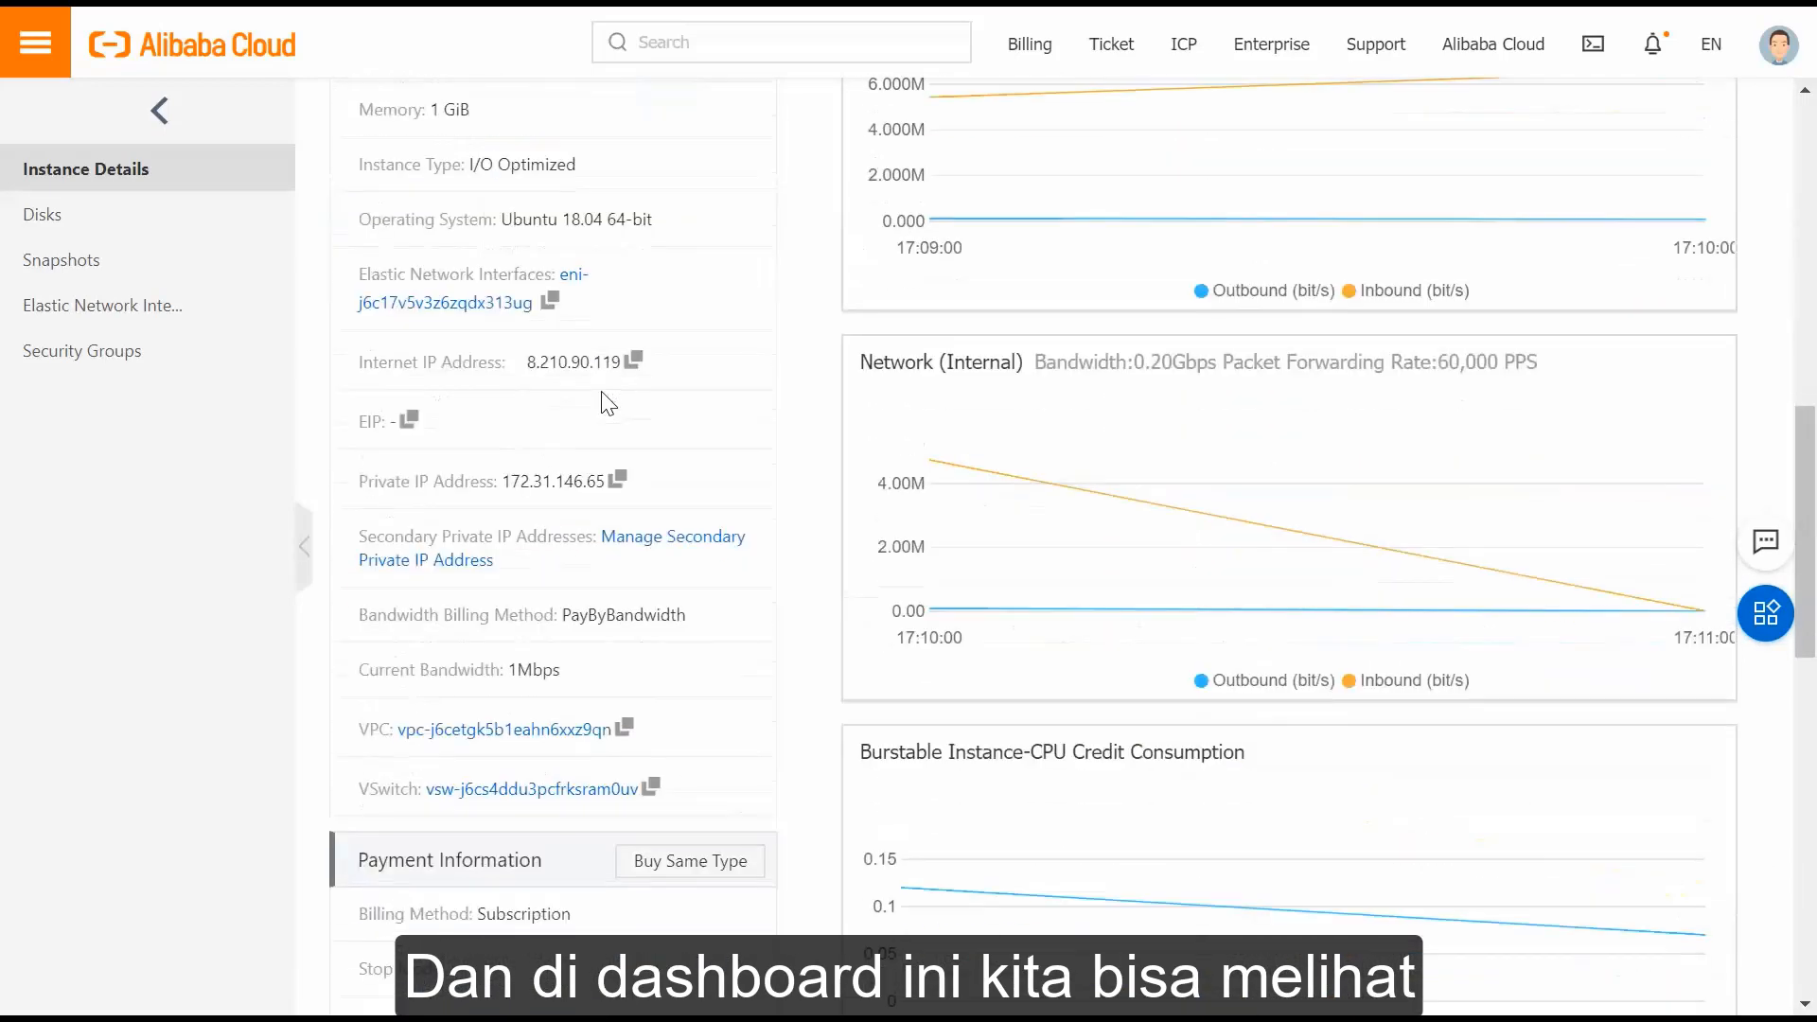
pyautogui.scroll(-4, 608, 404)
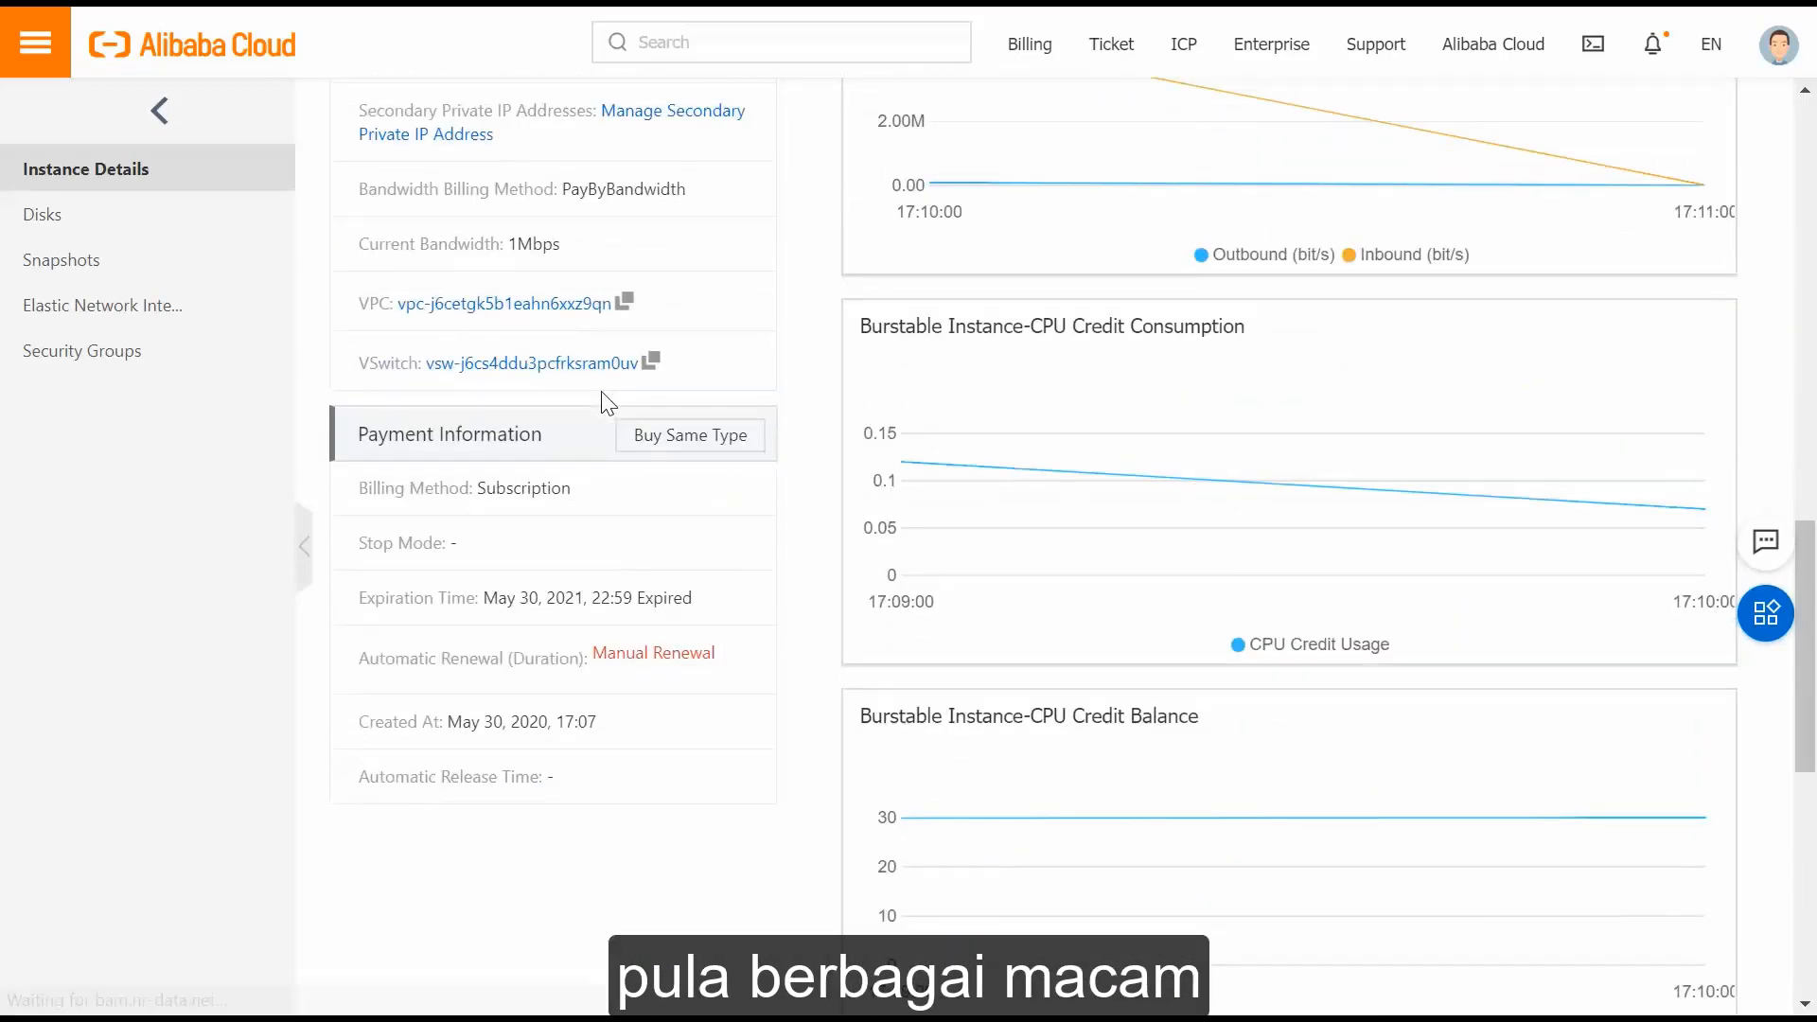
pyautogui.scroll(-7, 606, 402)
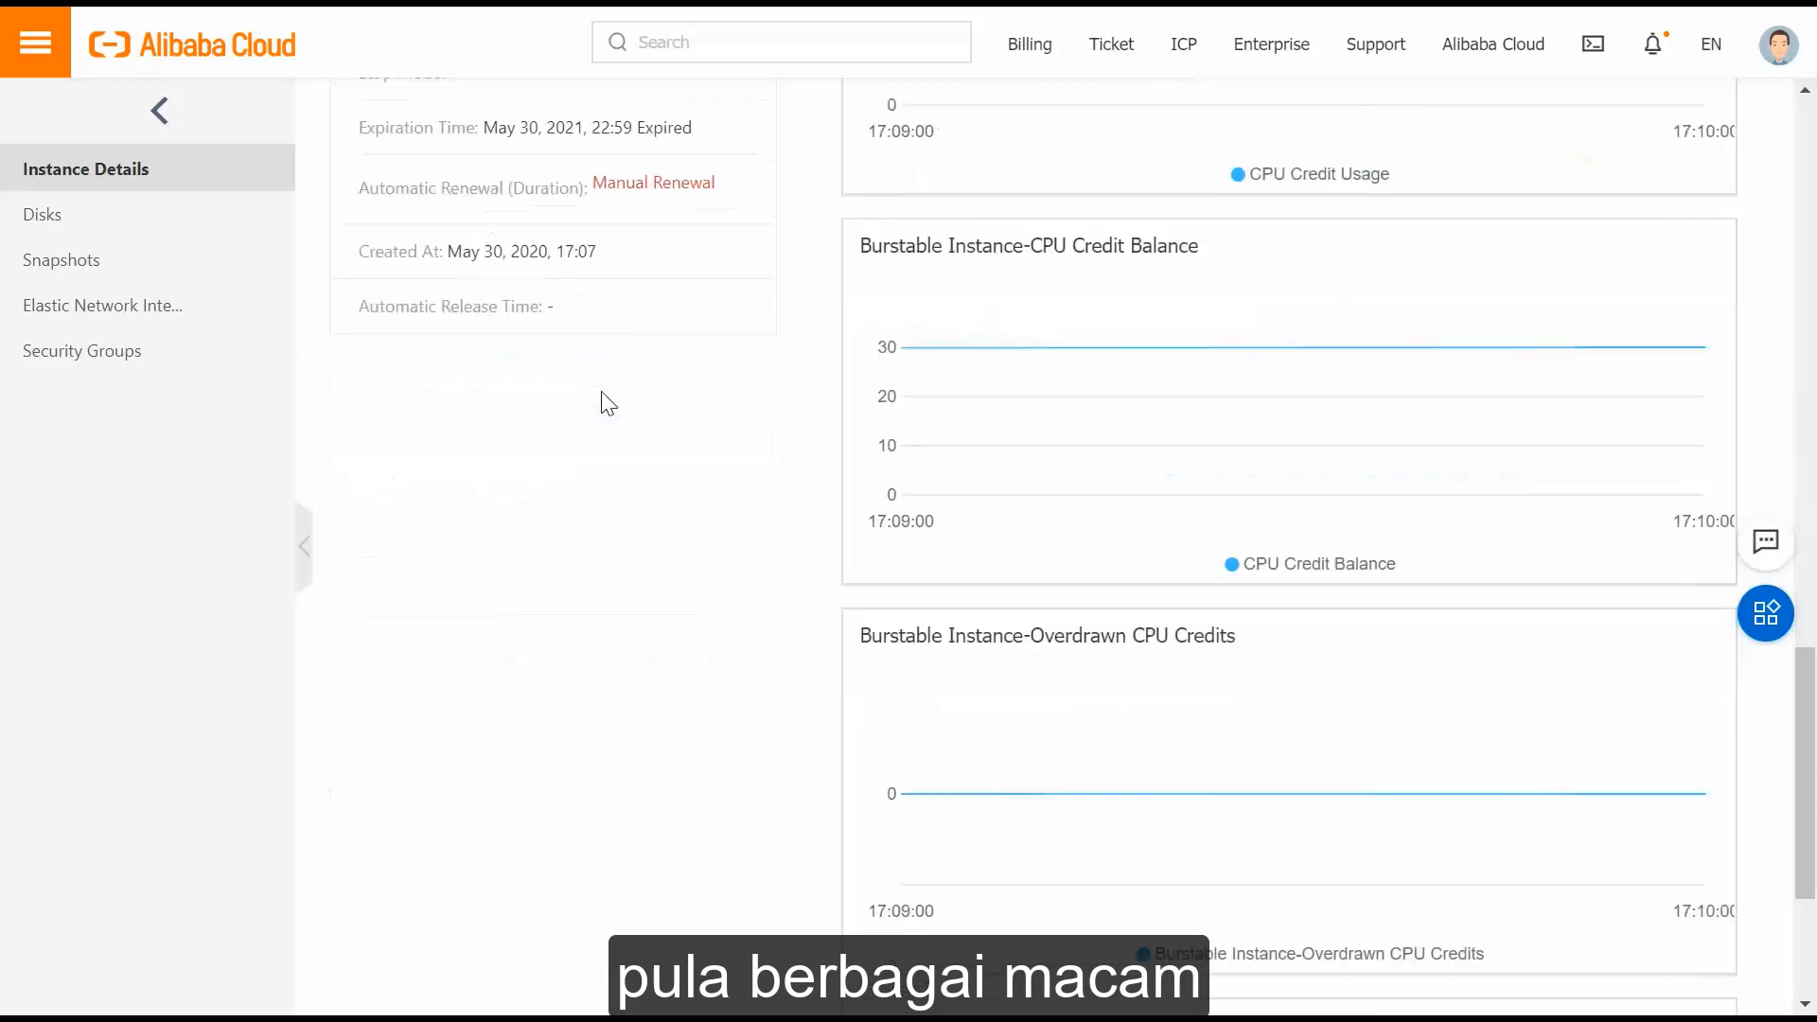
pyautogui.scroll(9, 606, 402)
pyautogui.scroll(15, 606, 402)
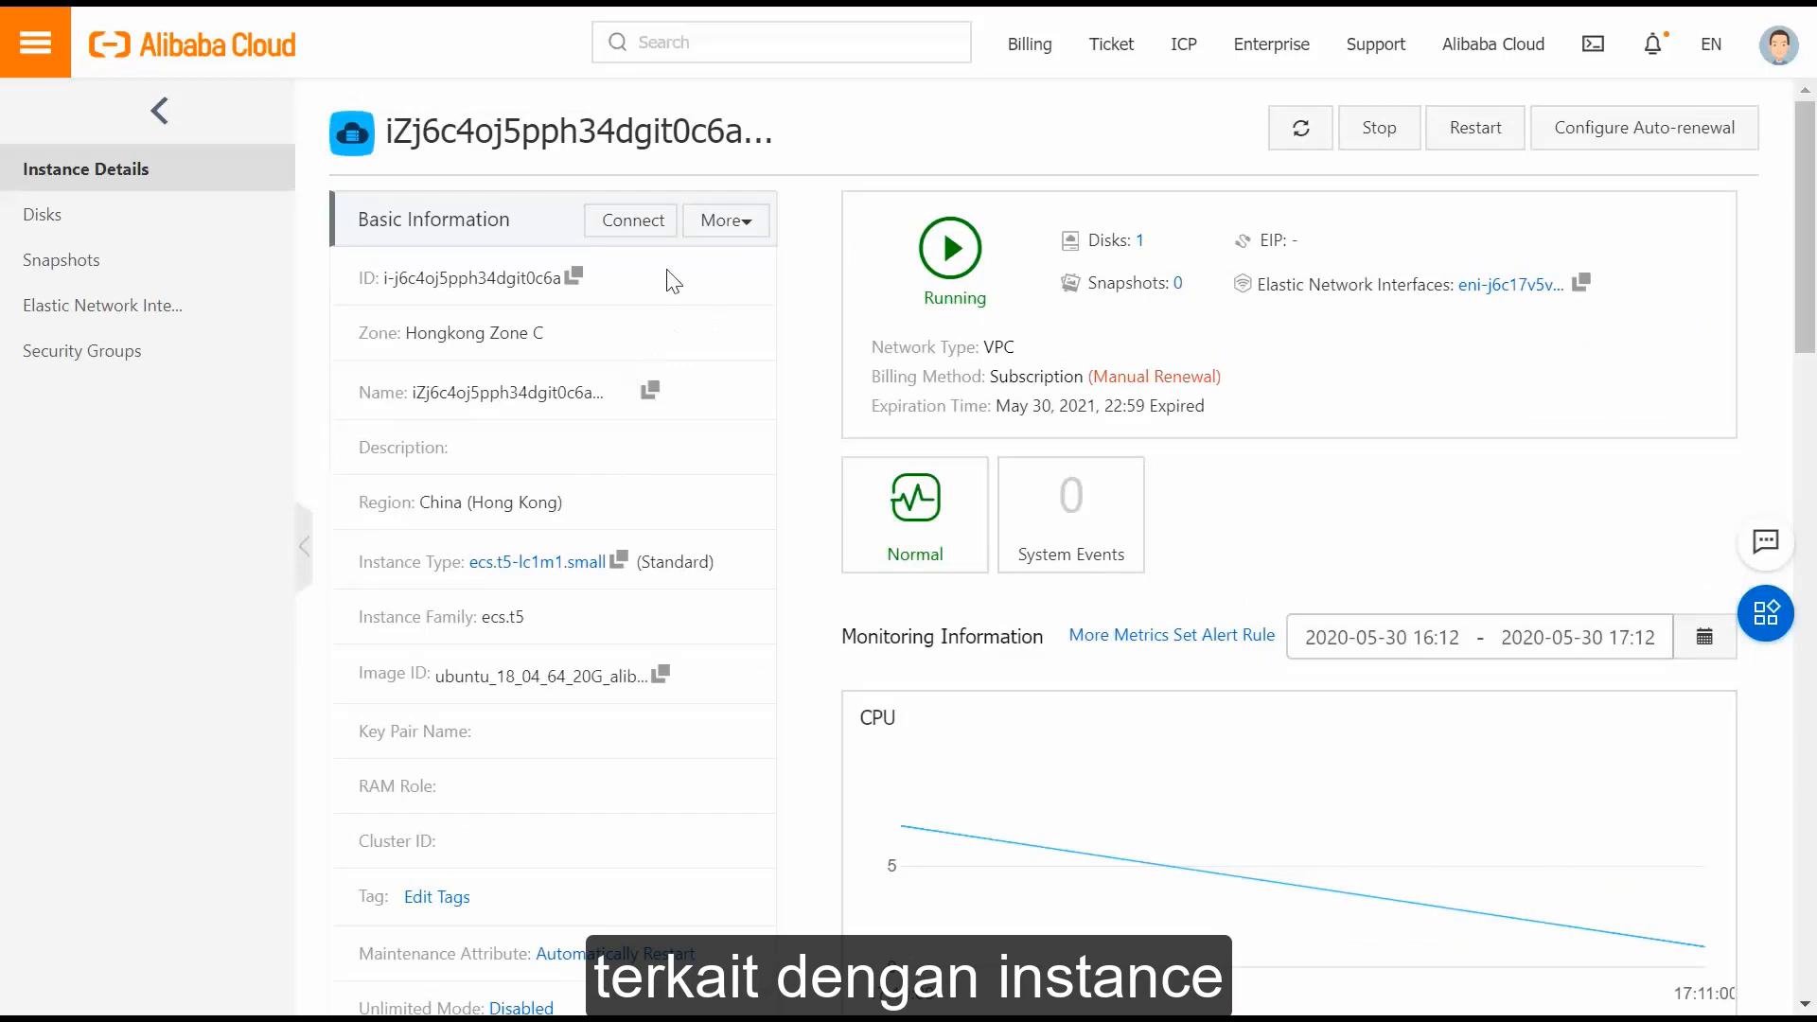
# Check the More actions menu, then connect to the instance through the VNC console.
pyautogui.click(728, 223)
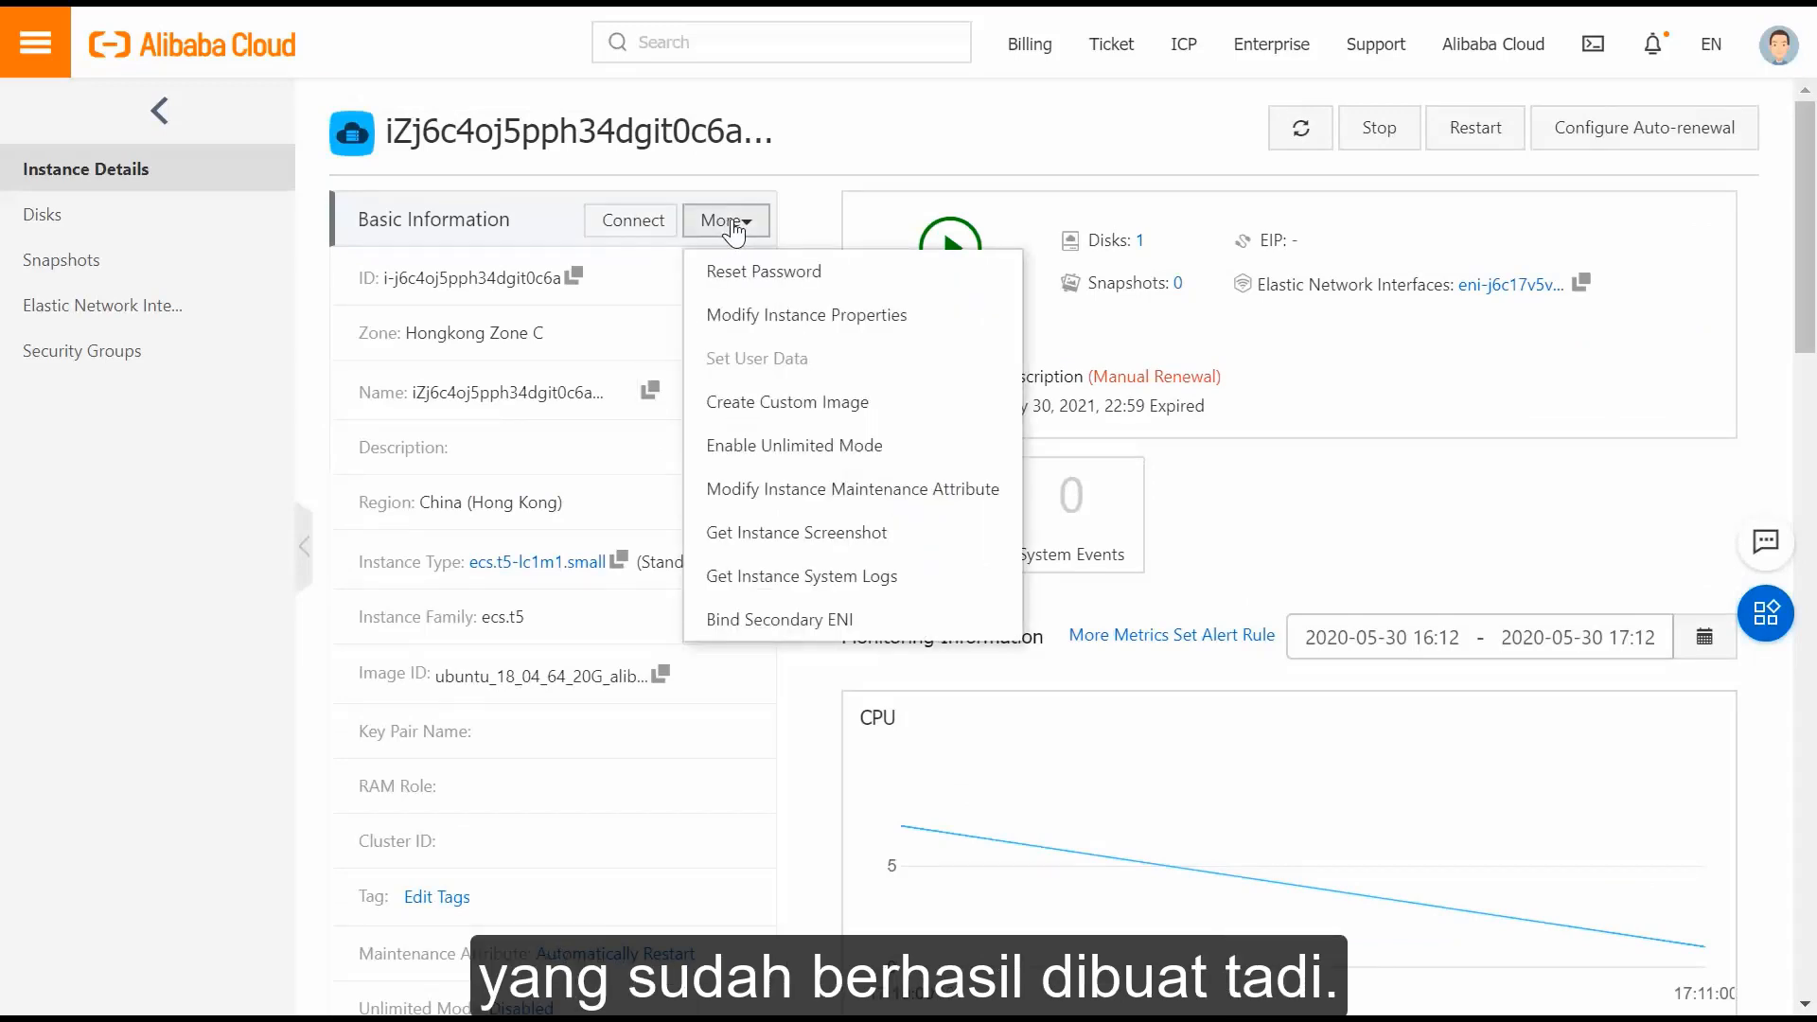
pyautogui.click(782, 169)
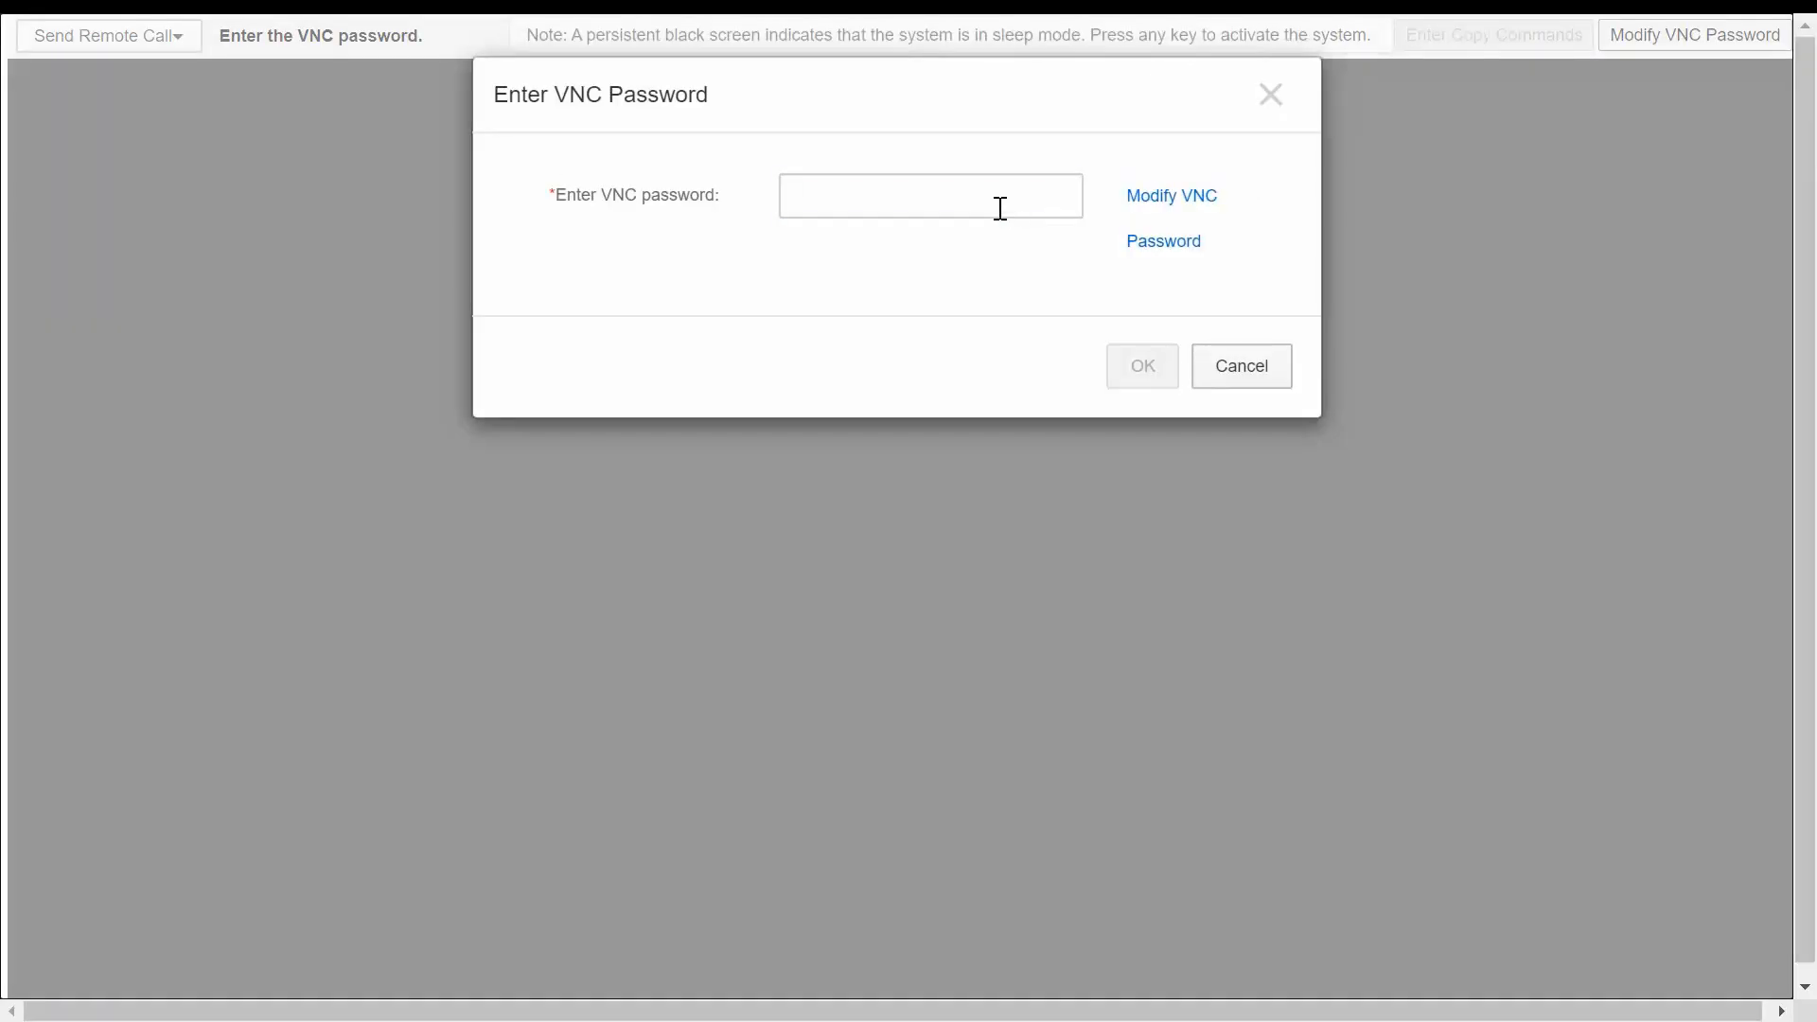
pyautogui.click(1001, 208)
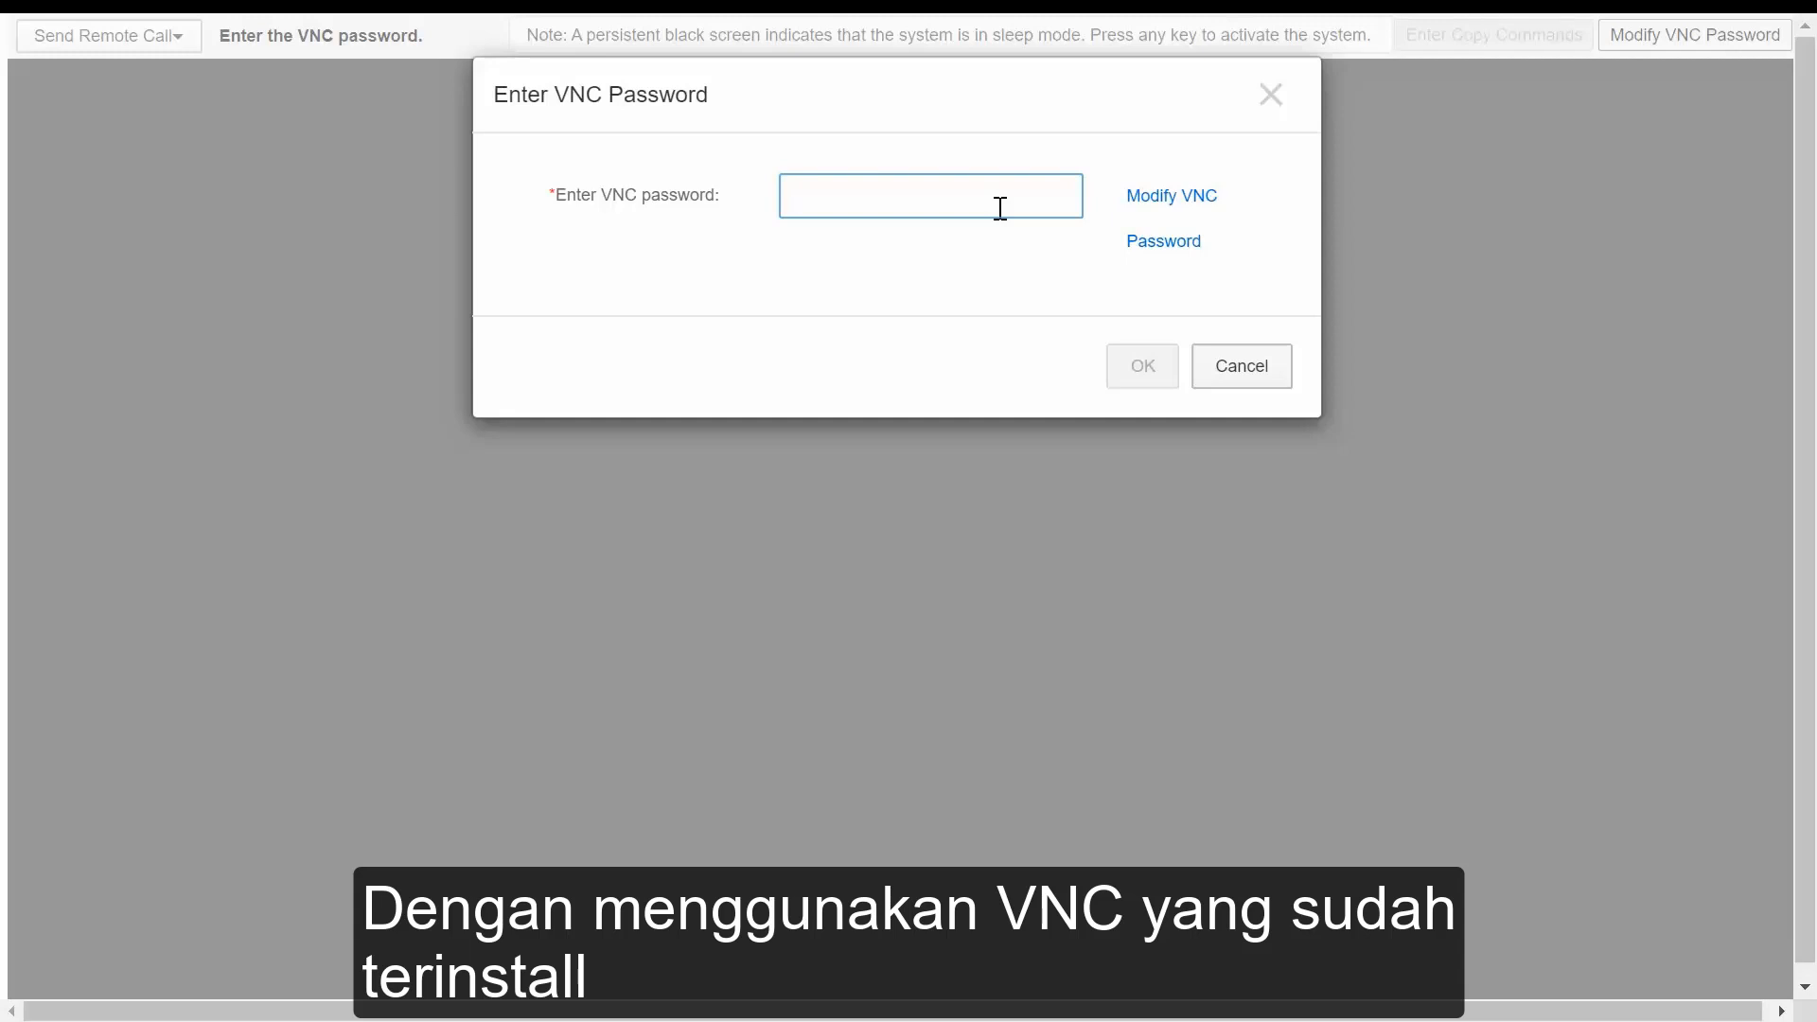
# Enter the VNC password and log in to the Ubuntu shell as root.
pyautogui.write('•')
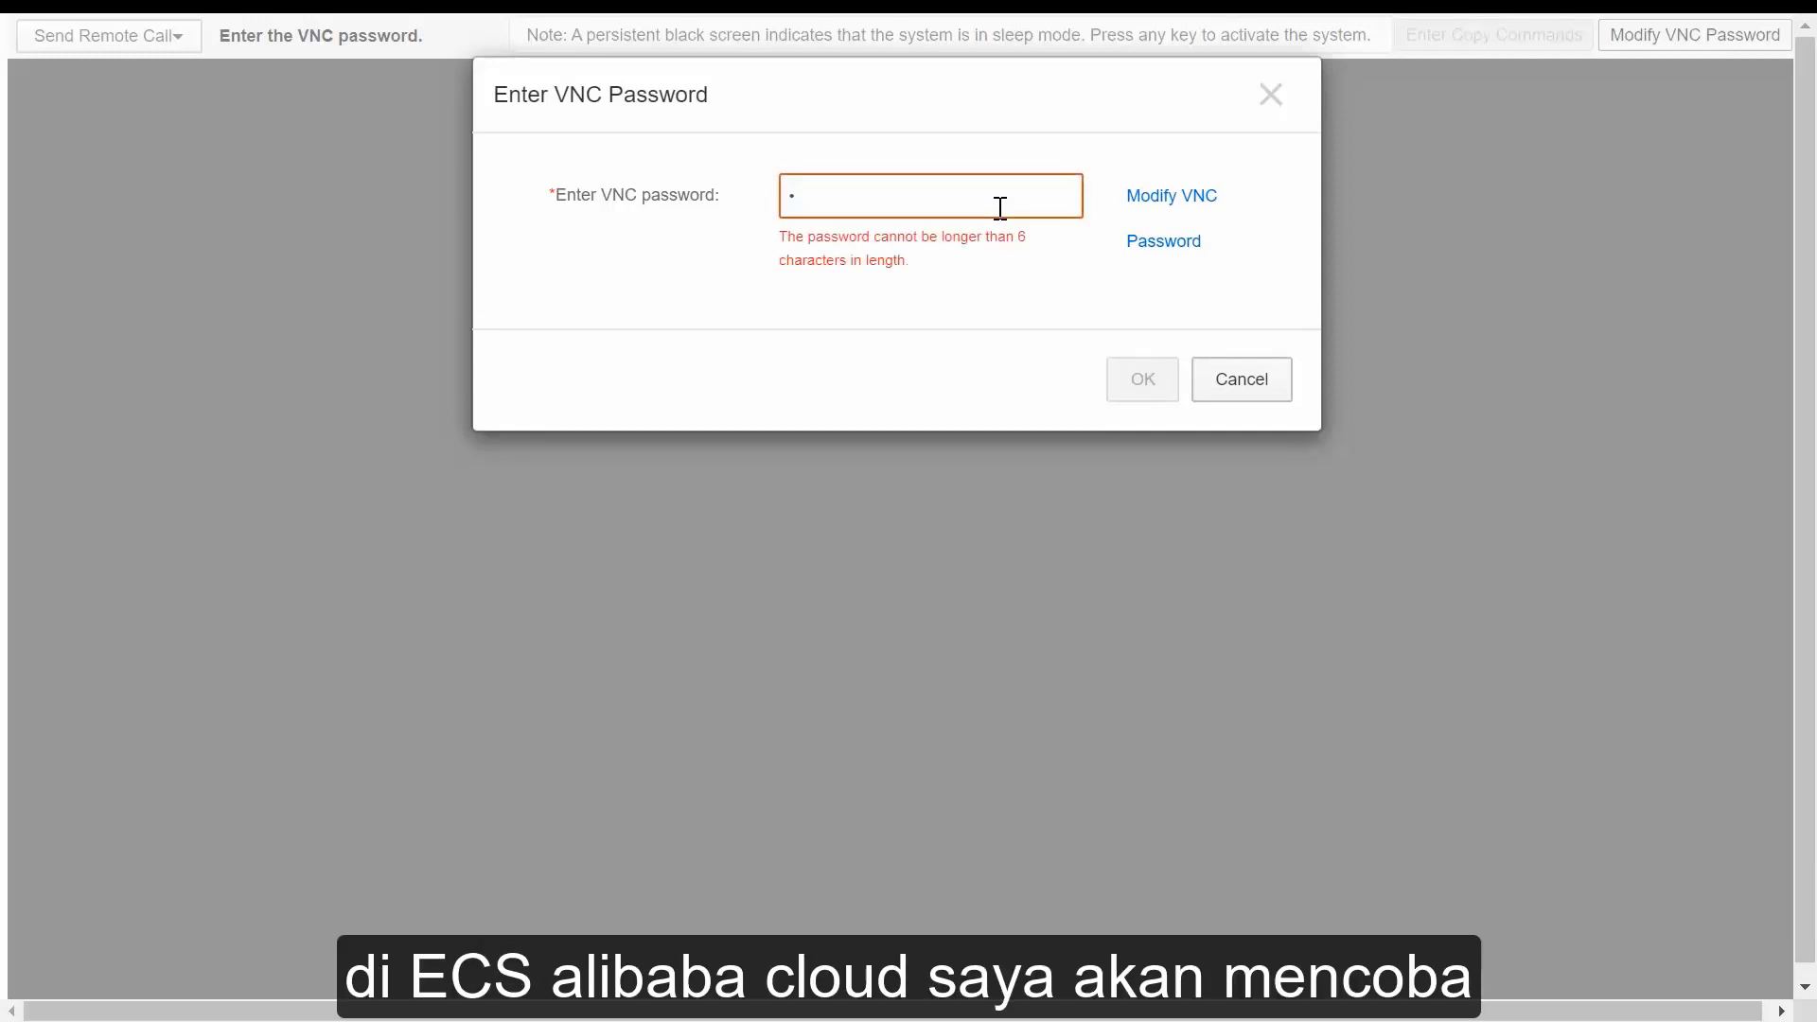
pyautogui.write('•••••')
pyautogui.click(1115, 367)
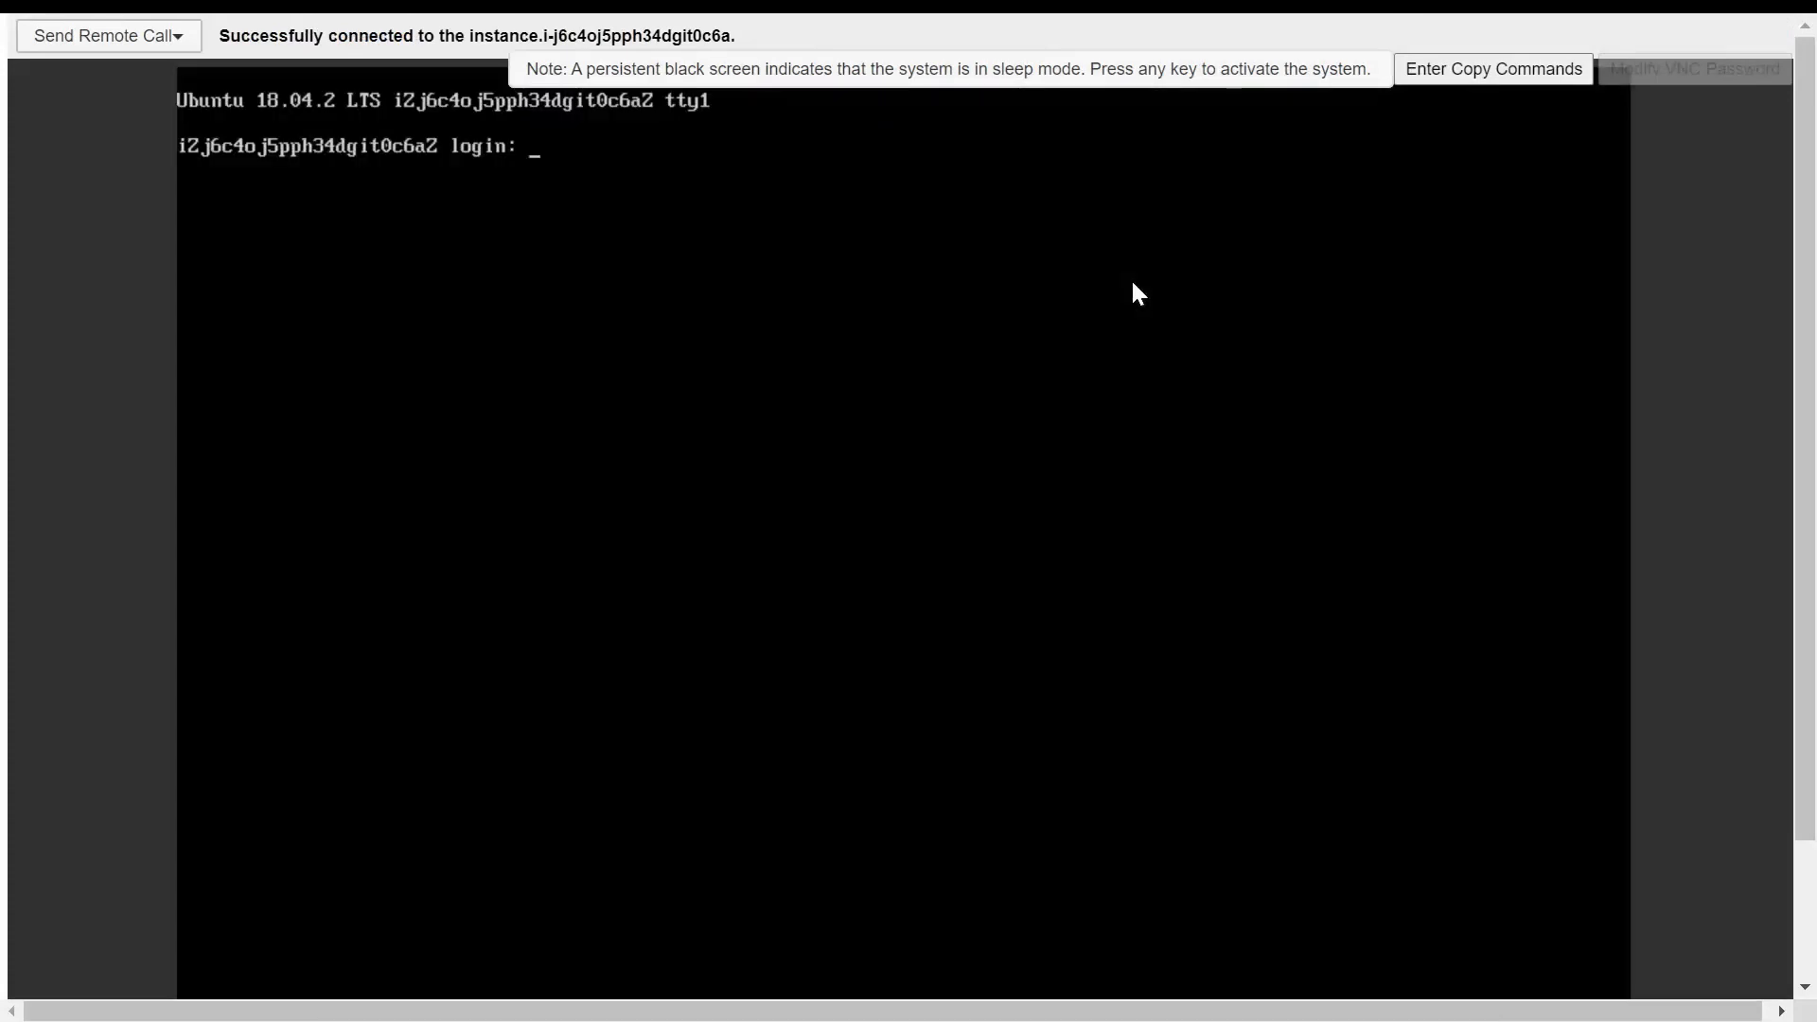
pyautogui.write('root')
pyautogui.press('Return')
pyautogui.press('Return')
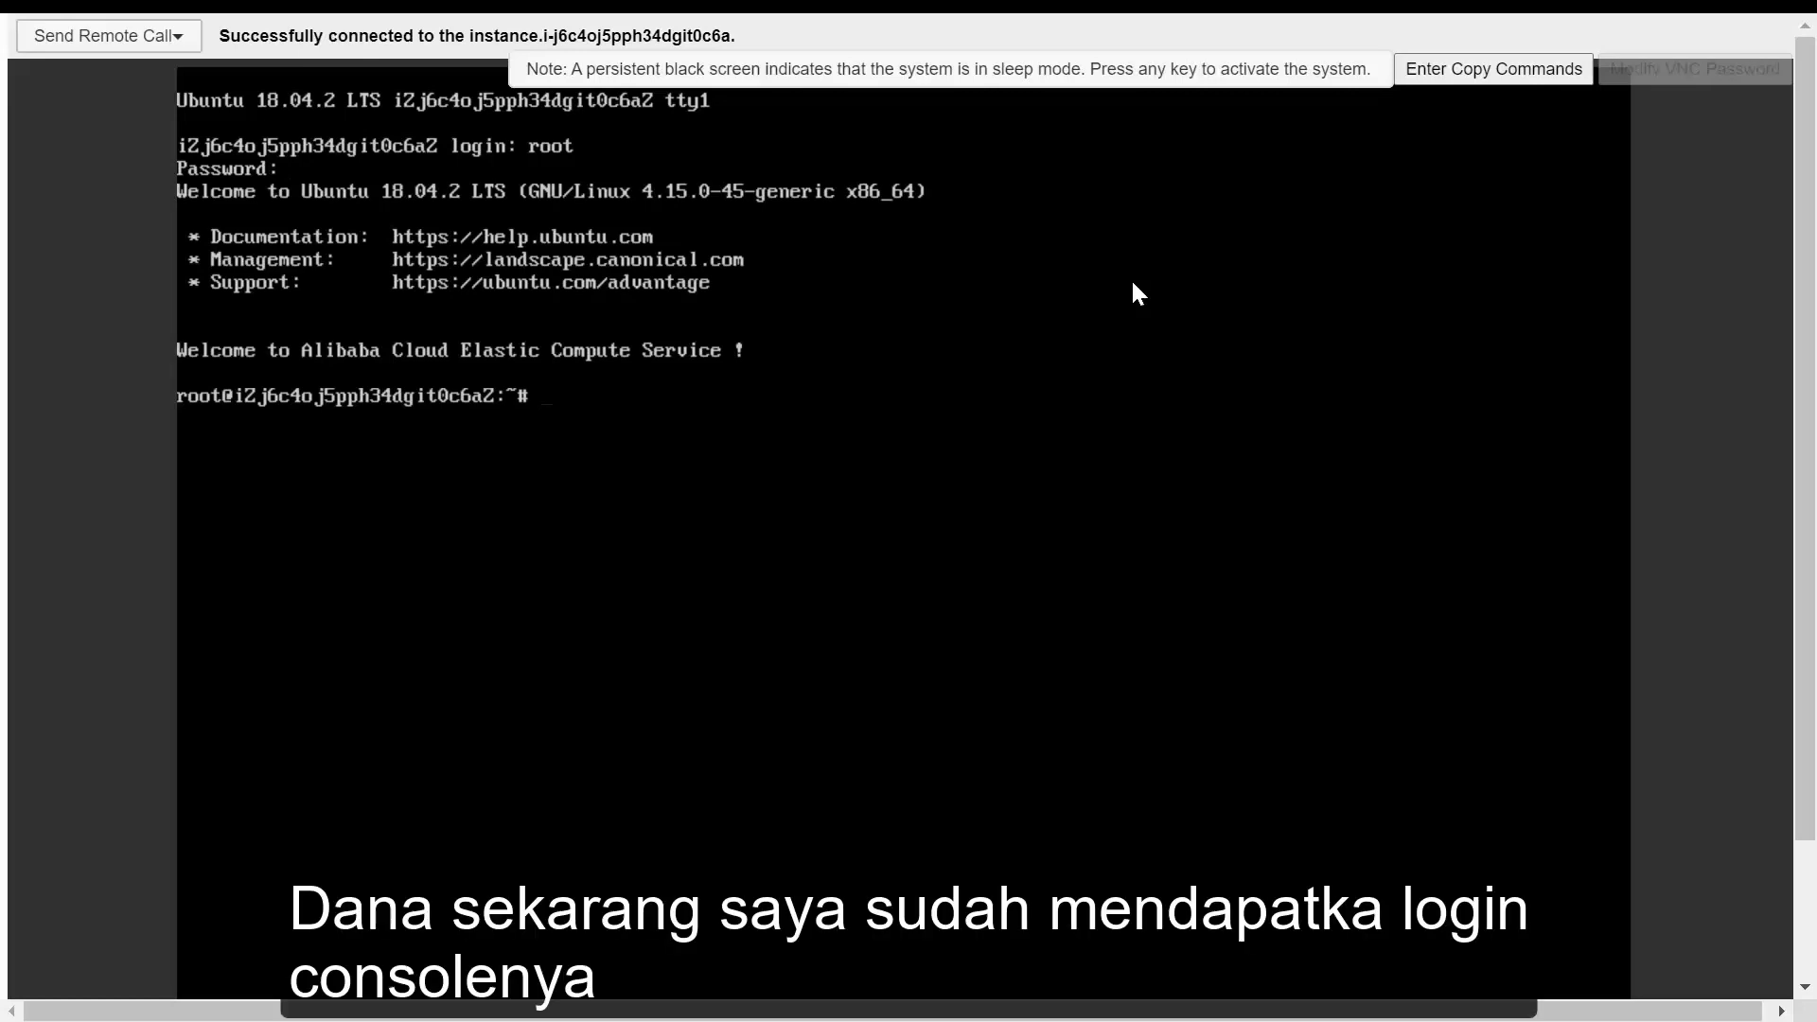
# Run ls, whoami and ls -l, then cd .. and ls to list the root directory.
pyautogui.write('ls')
pyautogui.press('Return')
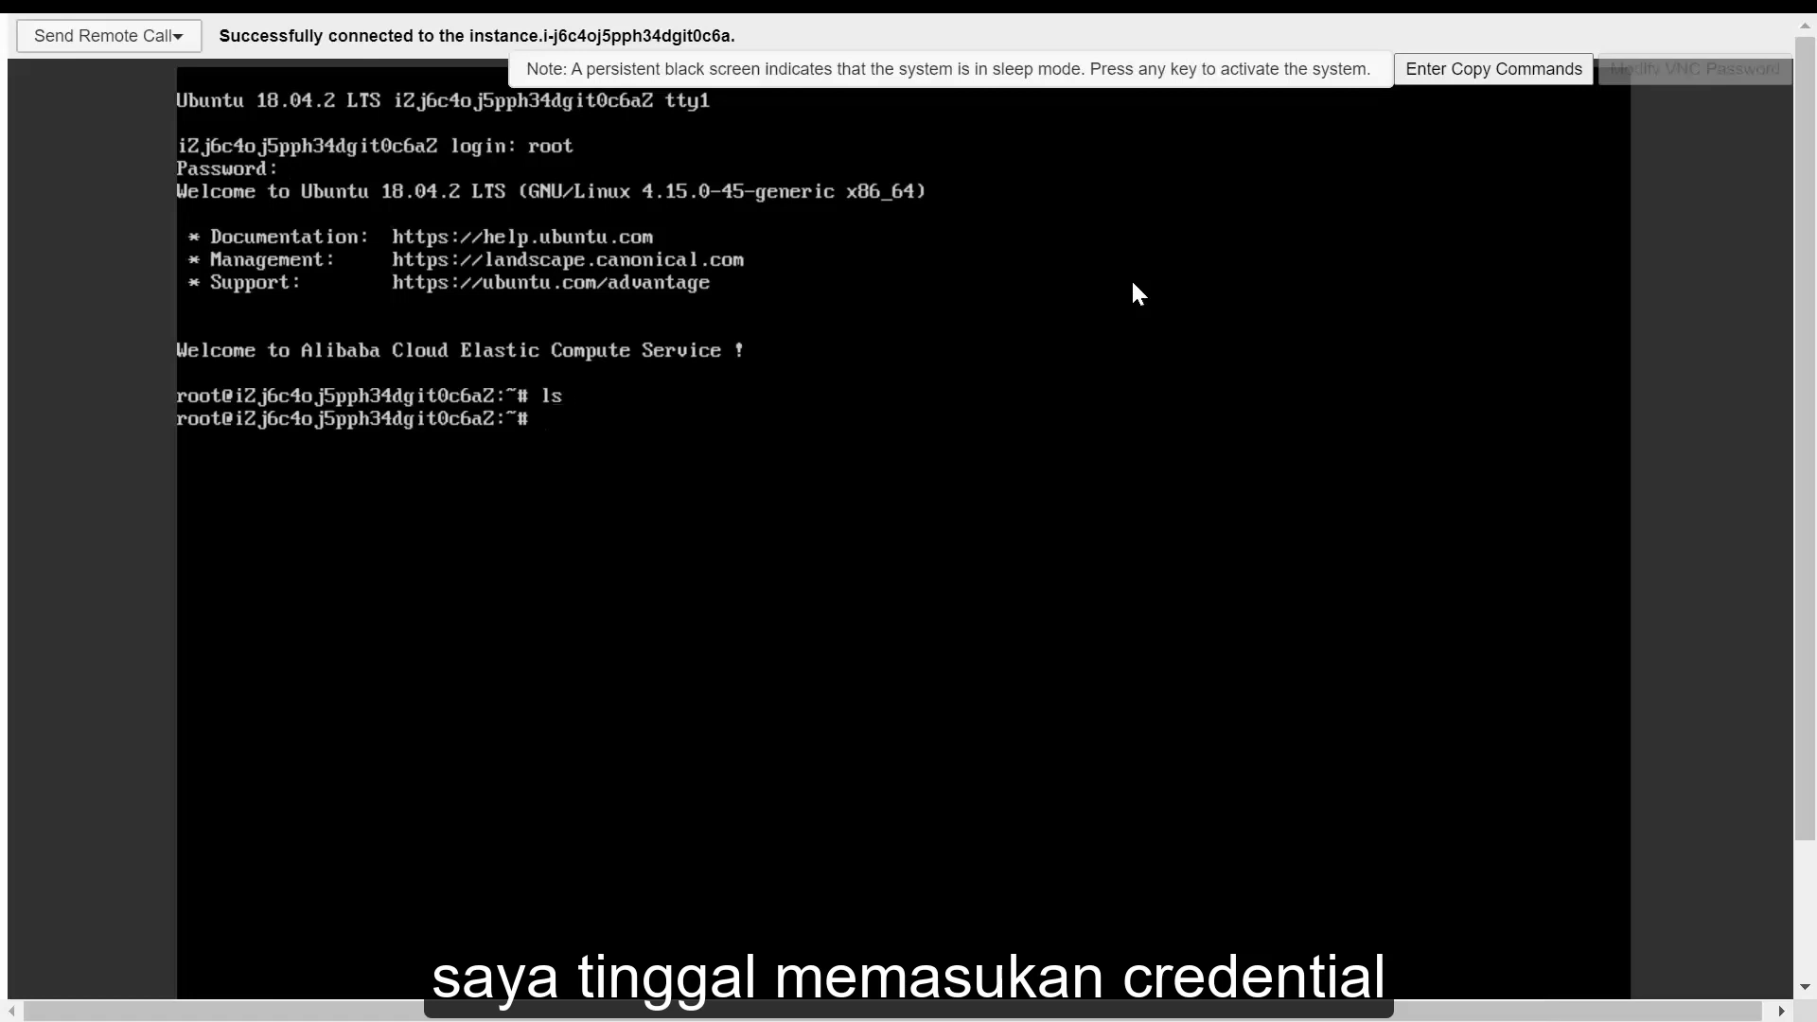
pyautogui.write('whoami')
pyautogui.press('Return')
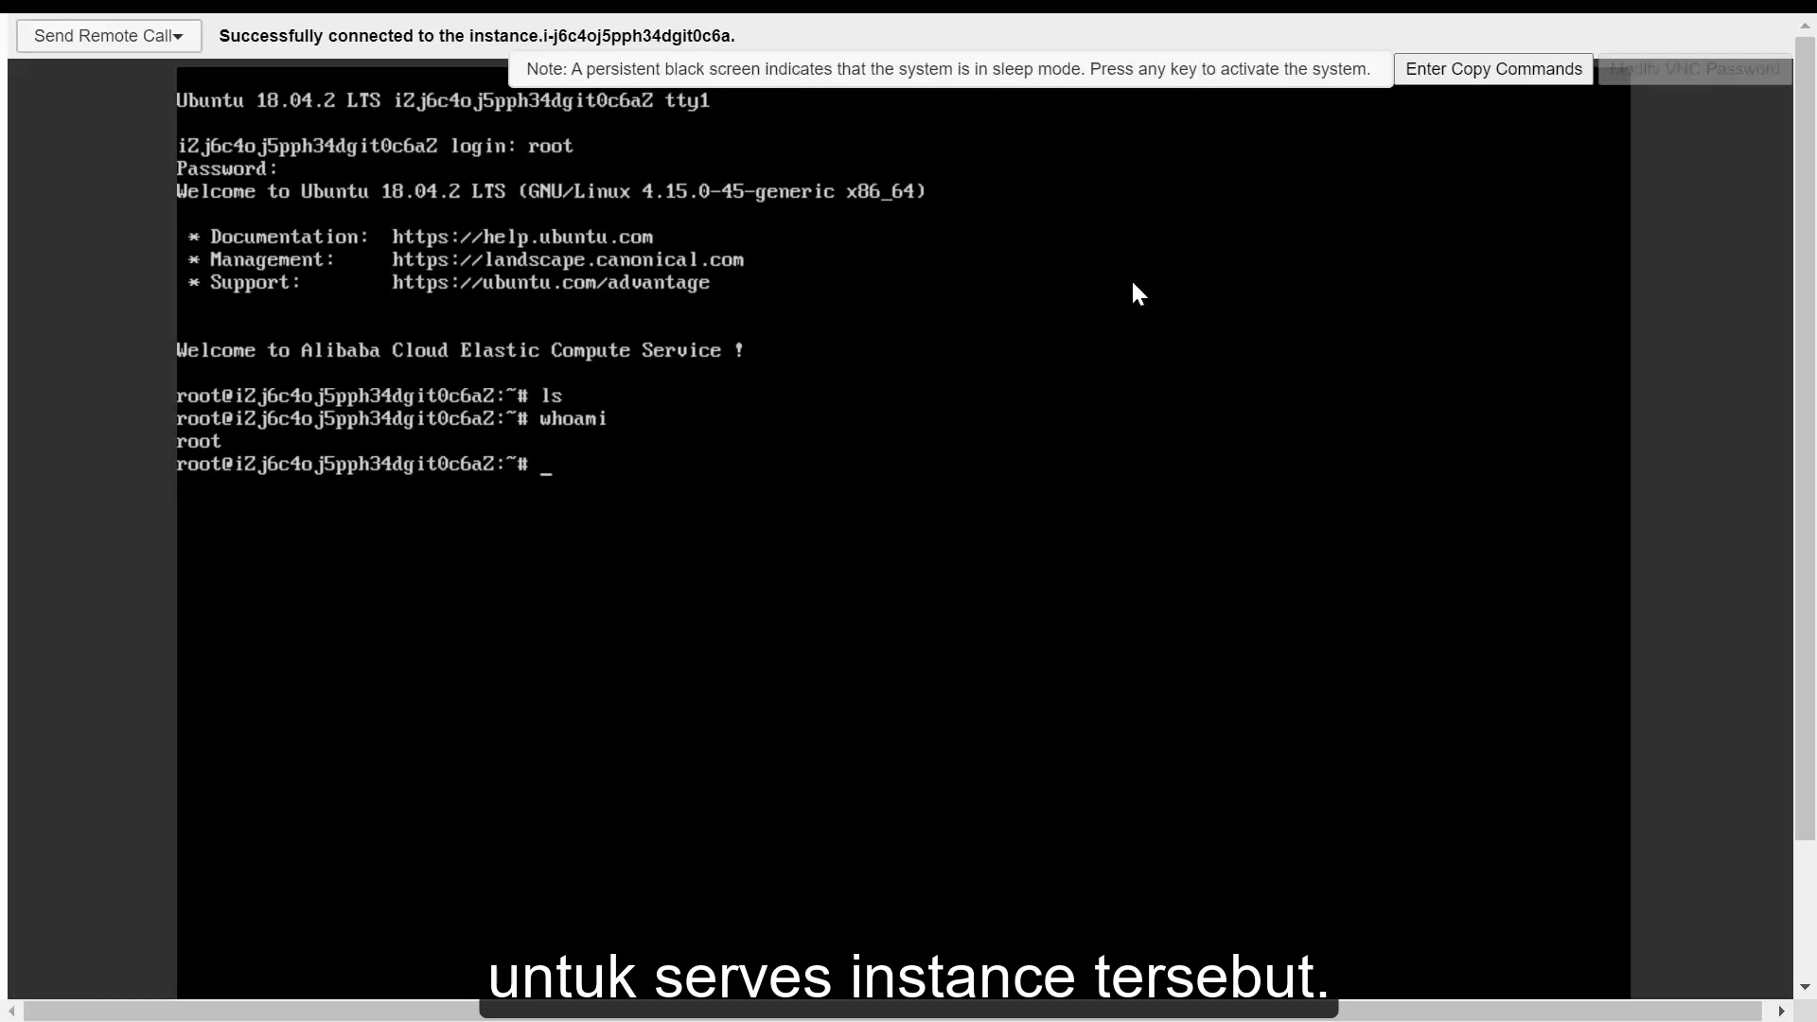
pyautogui.write('ls -l')
pyautogui.press('Return')
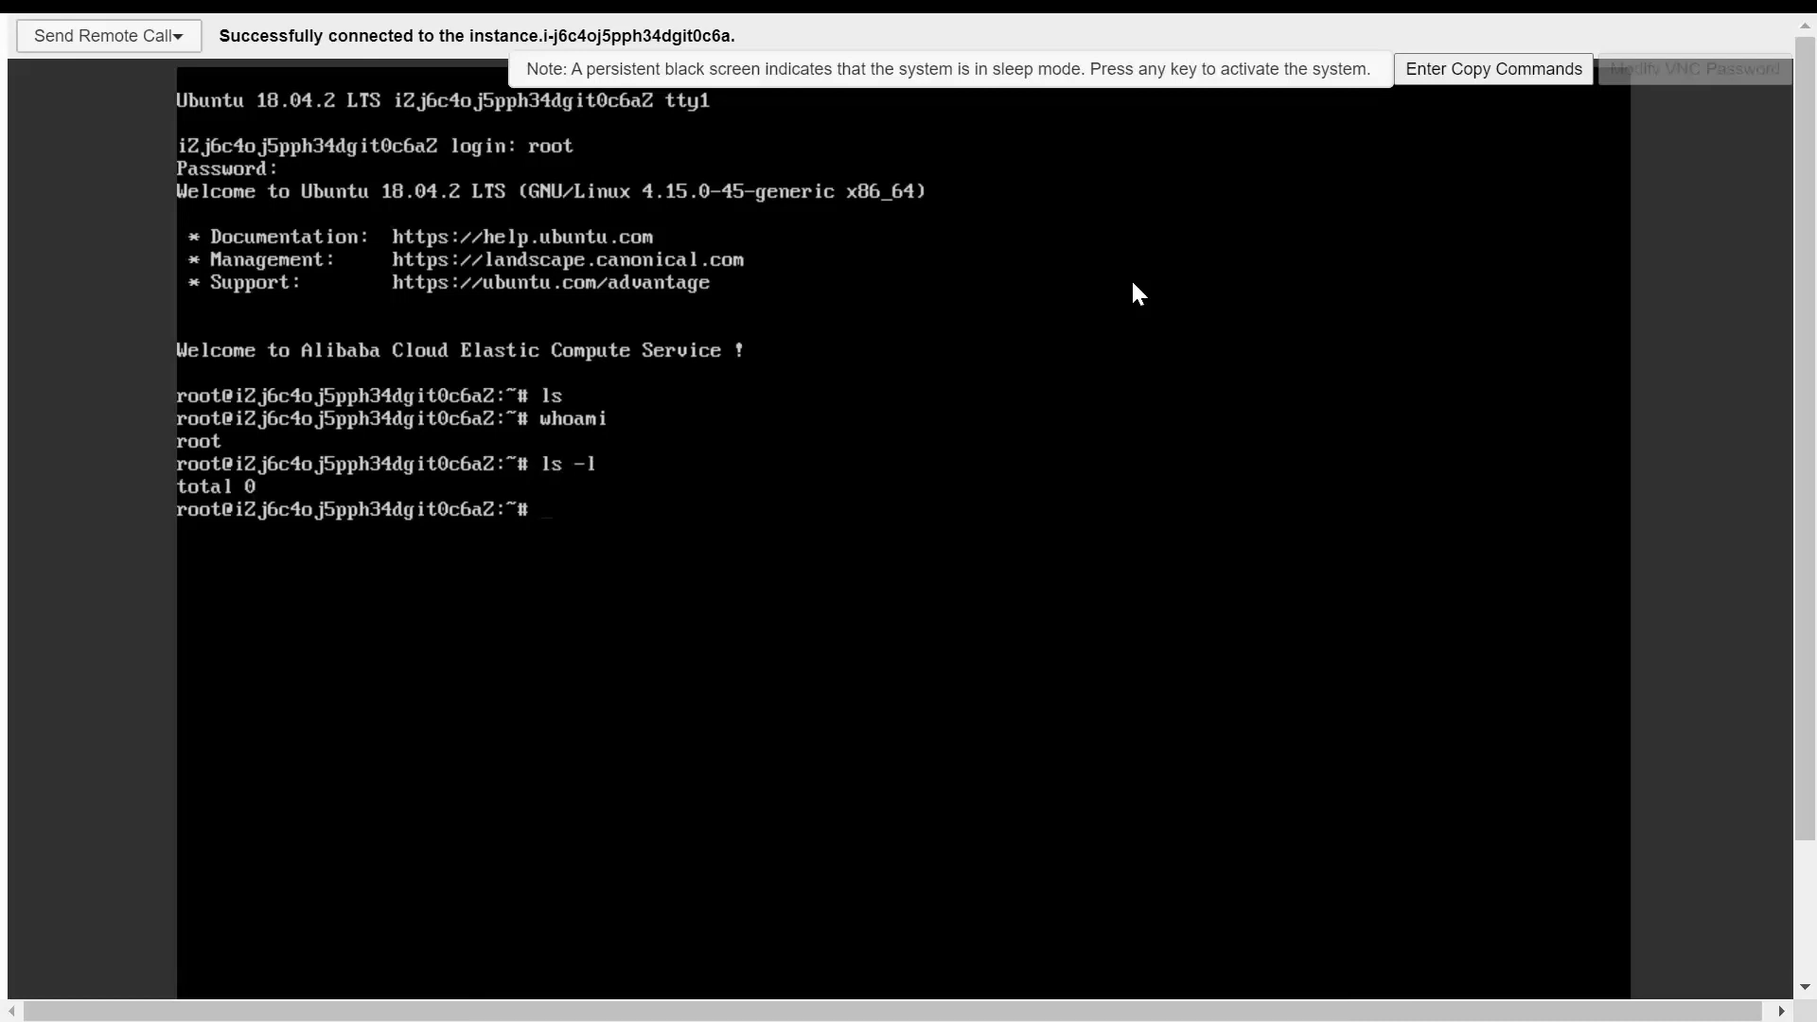
pyautogui.write('cd ..')
pyautogui.press('Return')
pyautogui.write('ls')
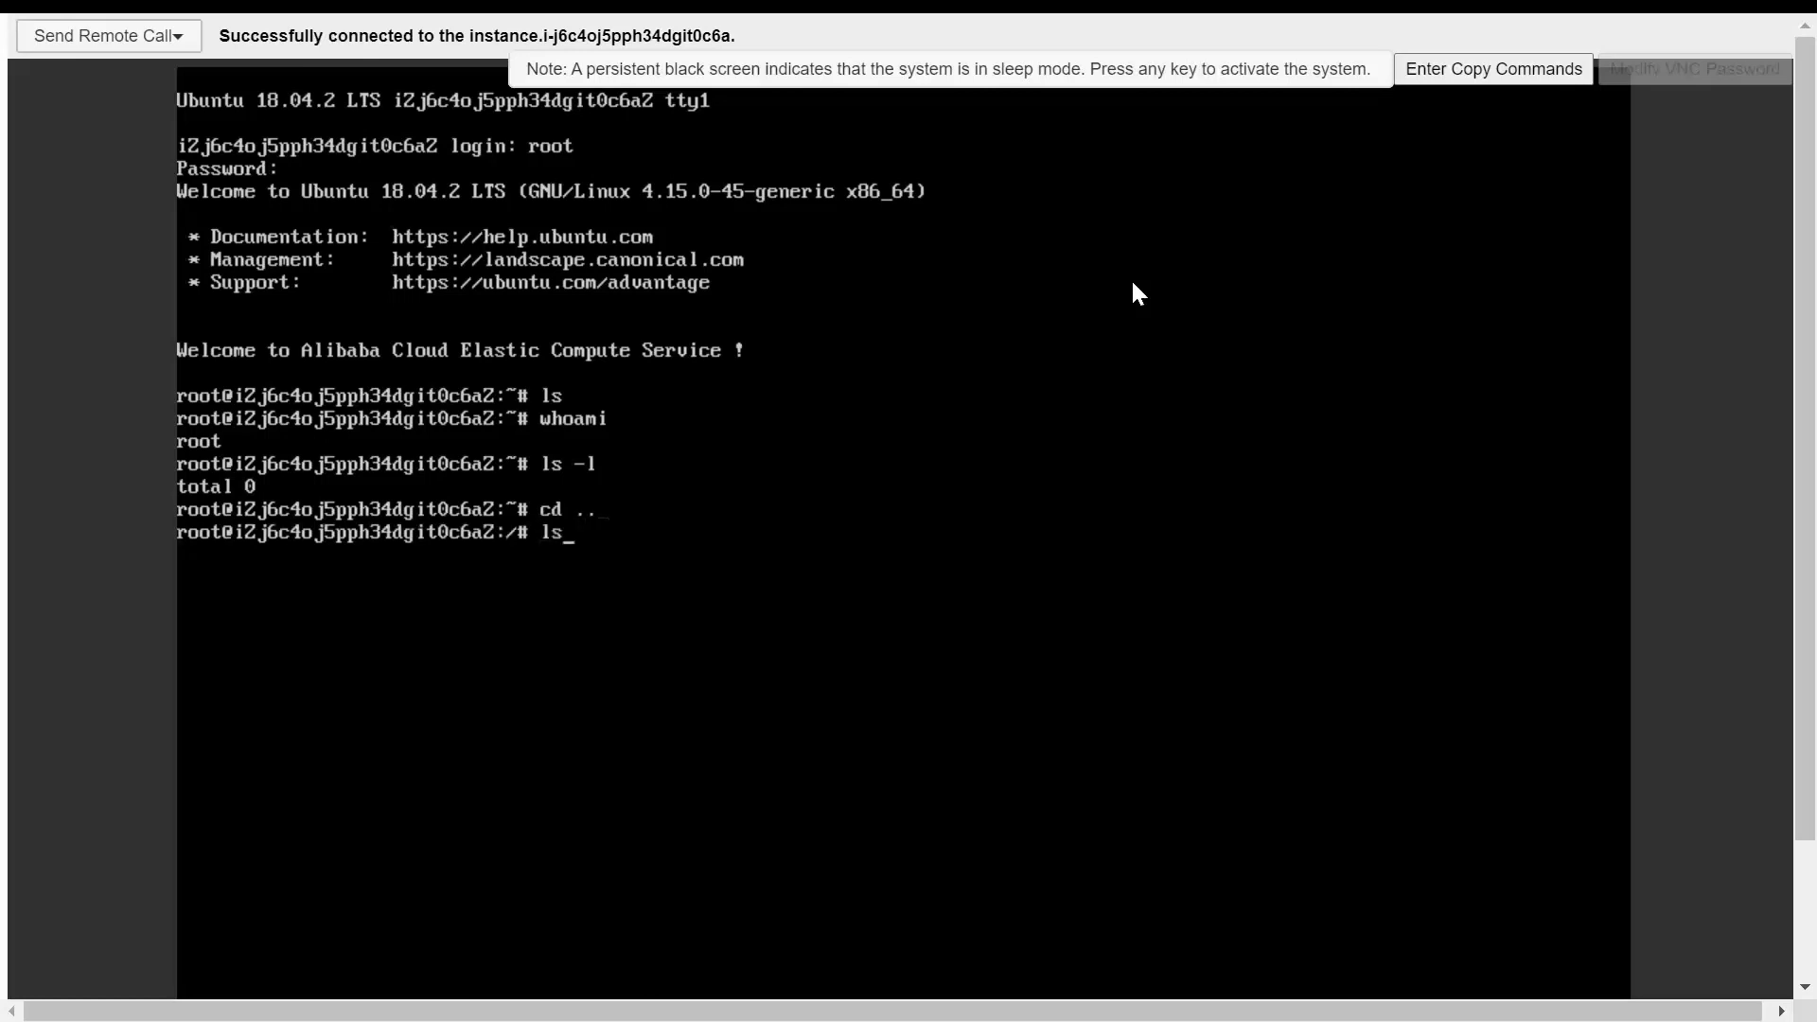
pyautogui.press('Return')
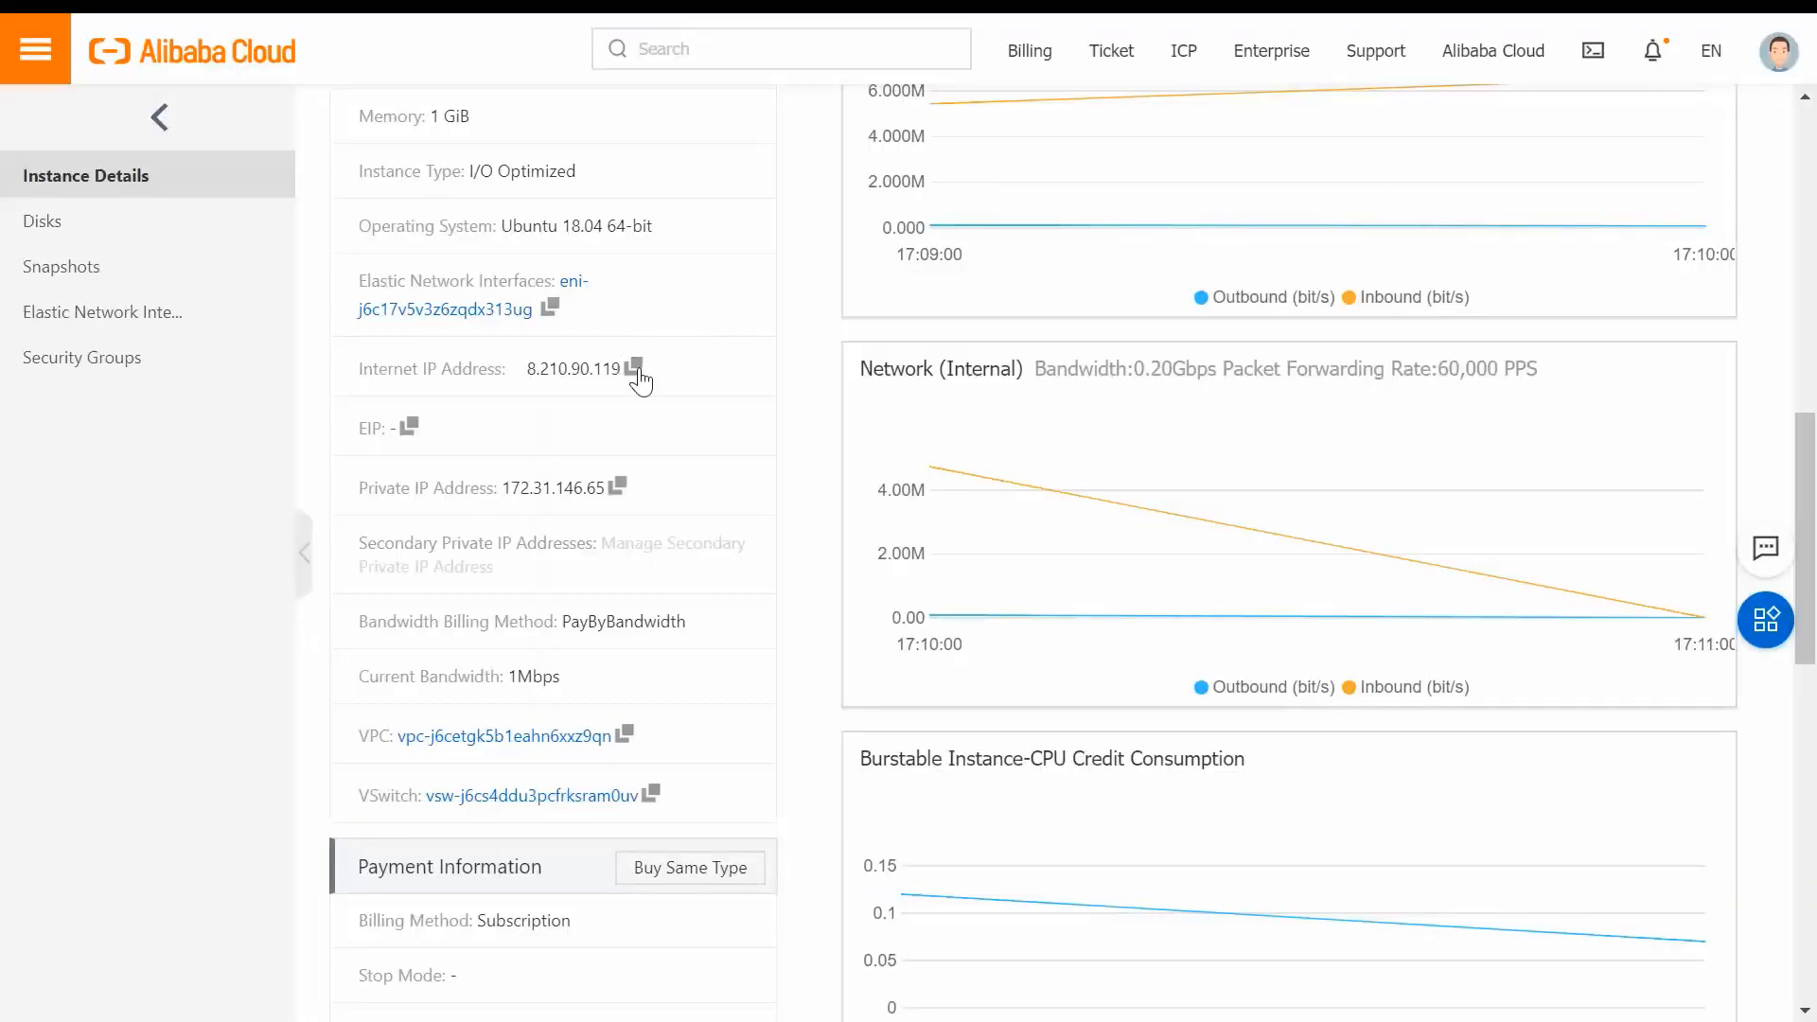
# Copy the public IP and ping 8.210.90.119 from Command Prompt.
pyautogui.click(634, 368)
pyautogui.press('super+s')
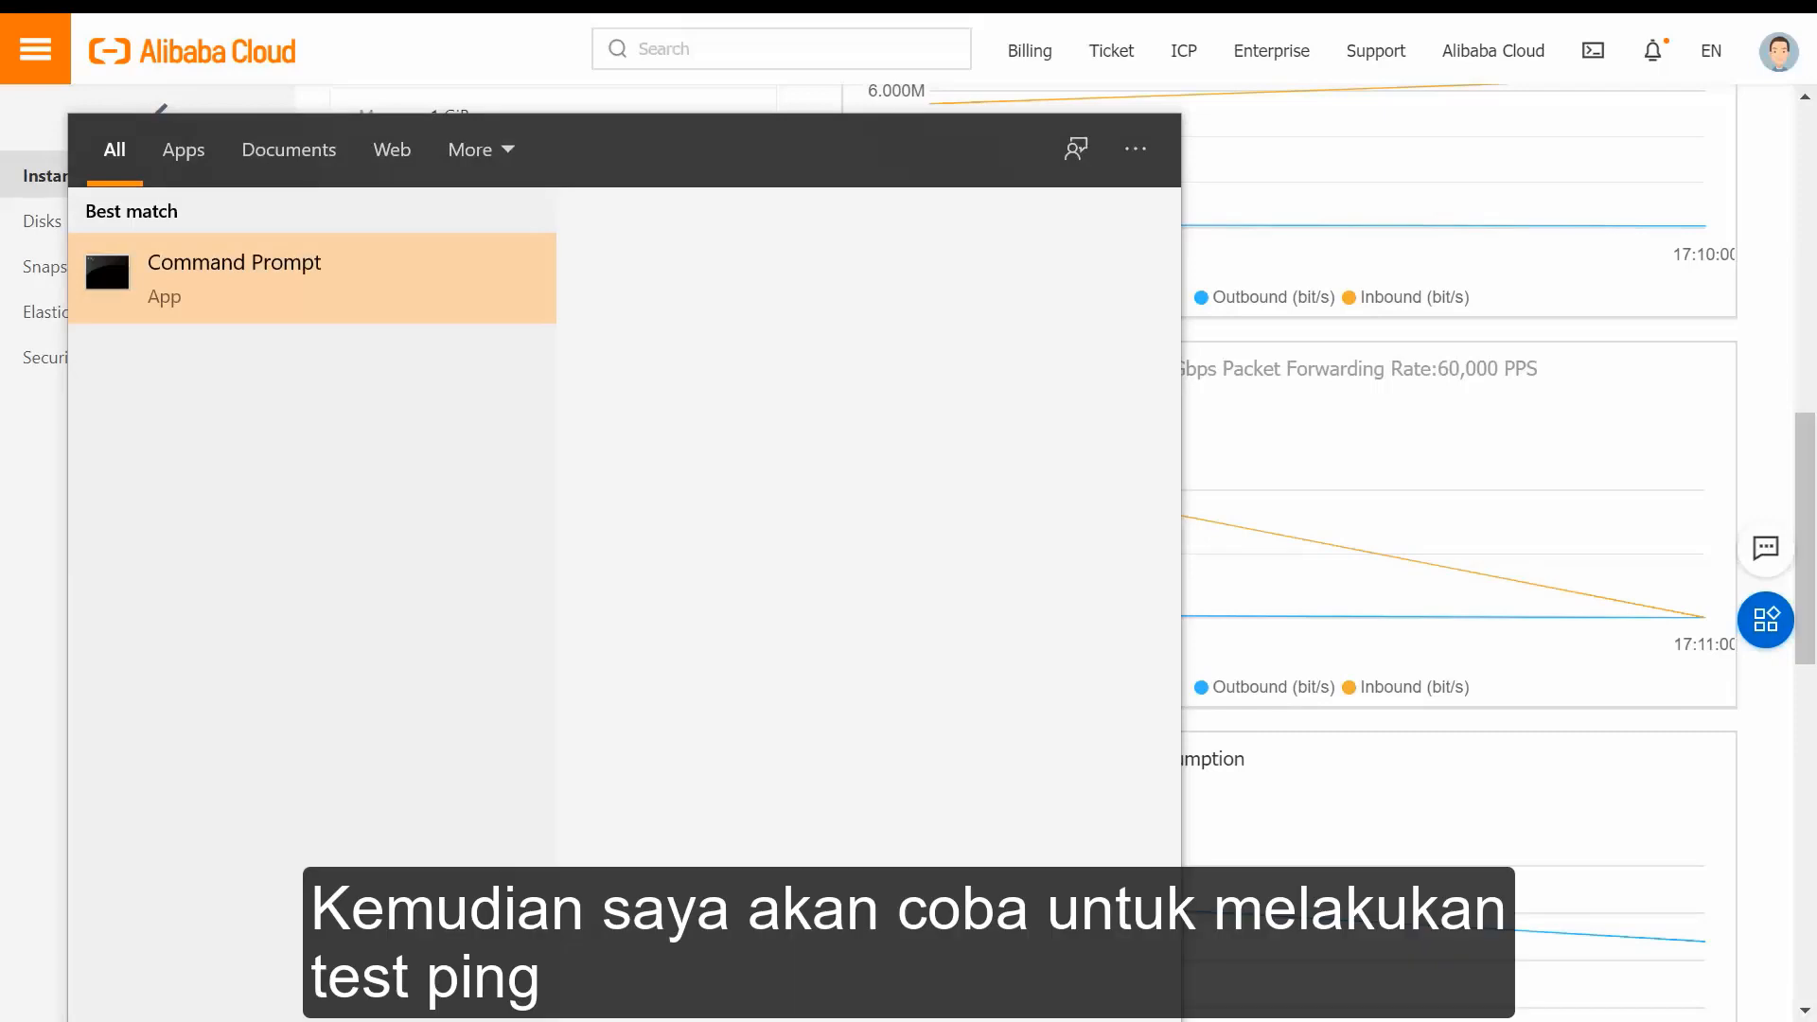
pyautogui.press('Return')
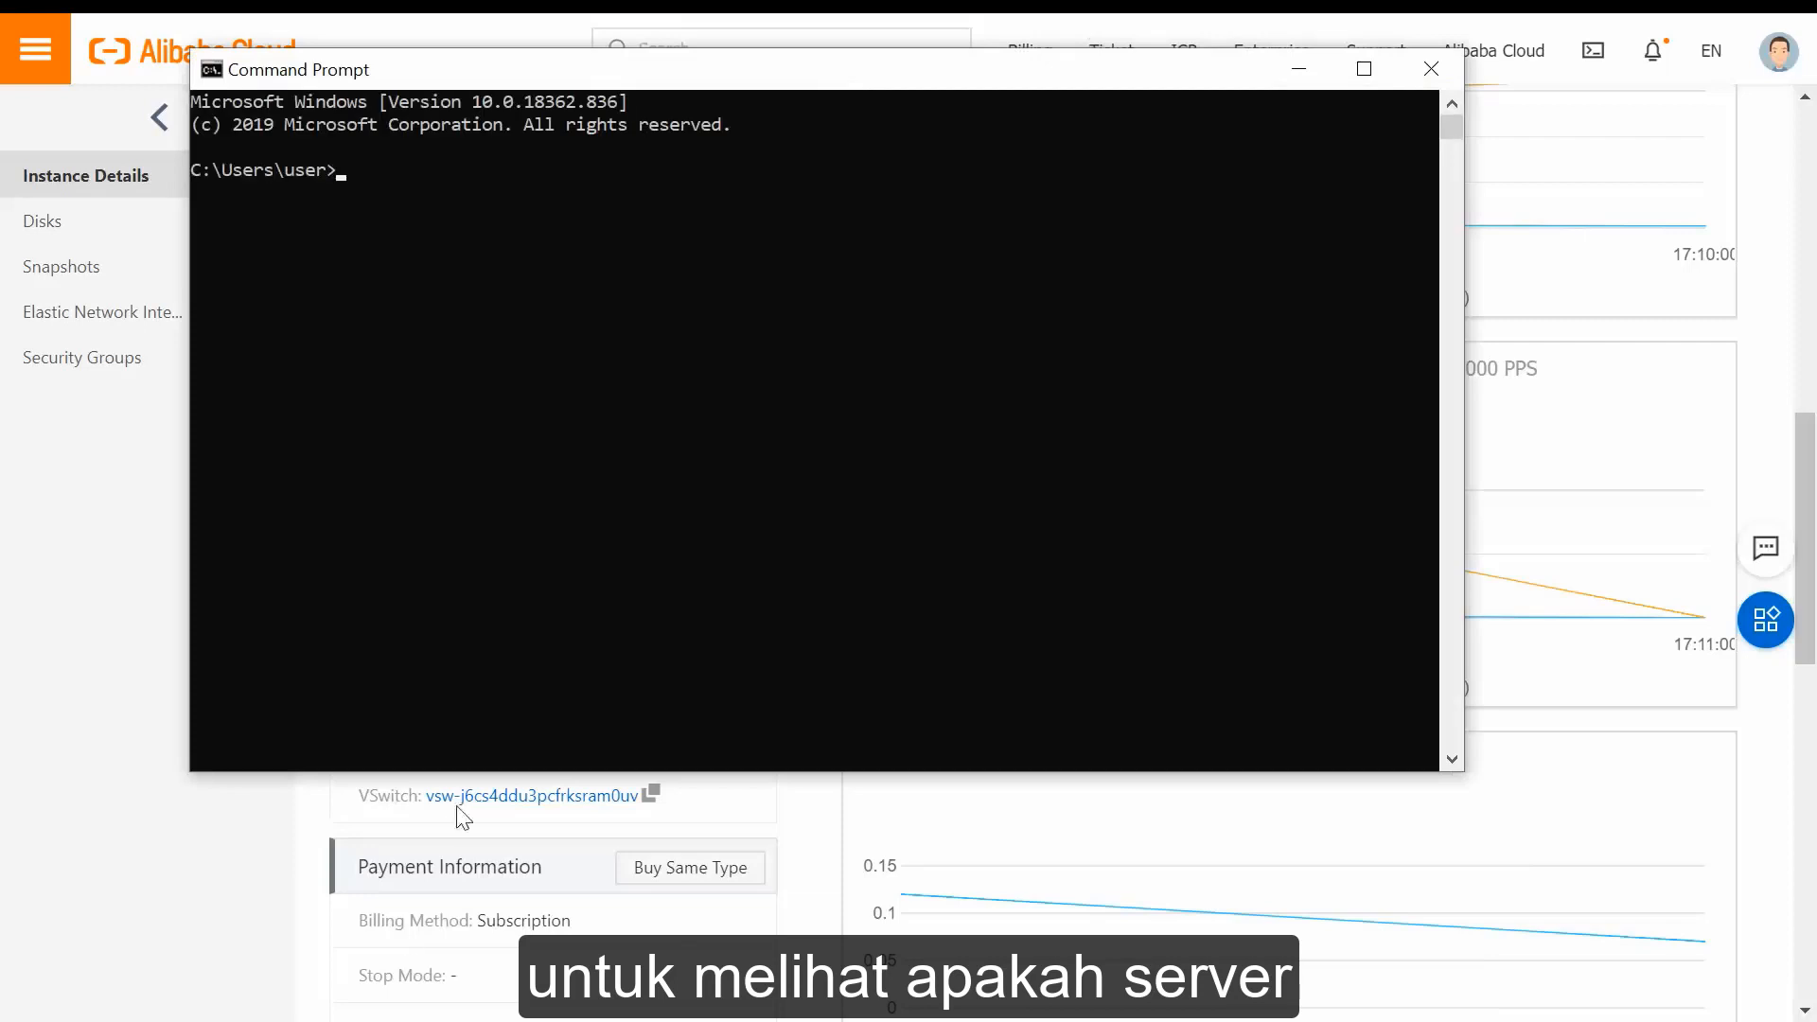
pyautogui.write('ping')
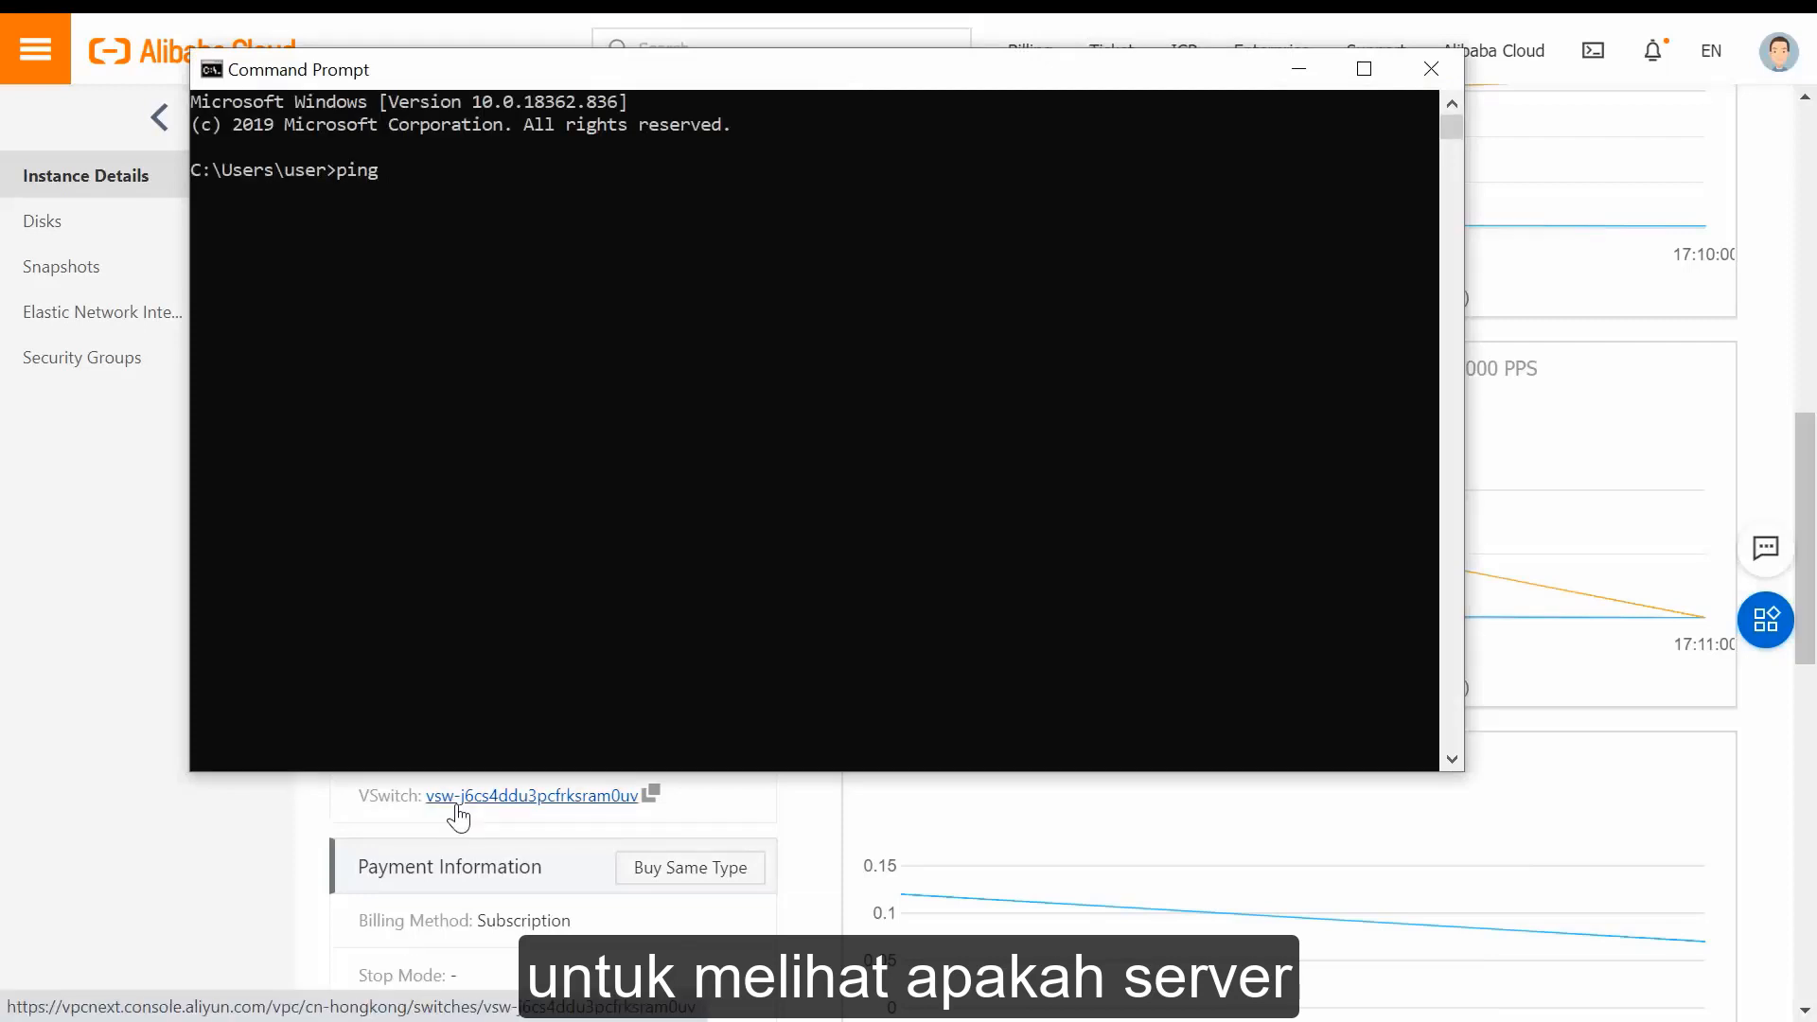
pyautogui.moveTo(932, 68); pyautogui.dragTo(1394, 189)
pyautogui.hotkey('ctrl', 'v')
pyautogui.press('Return')
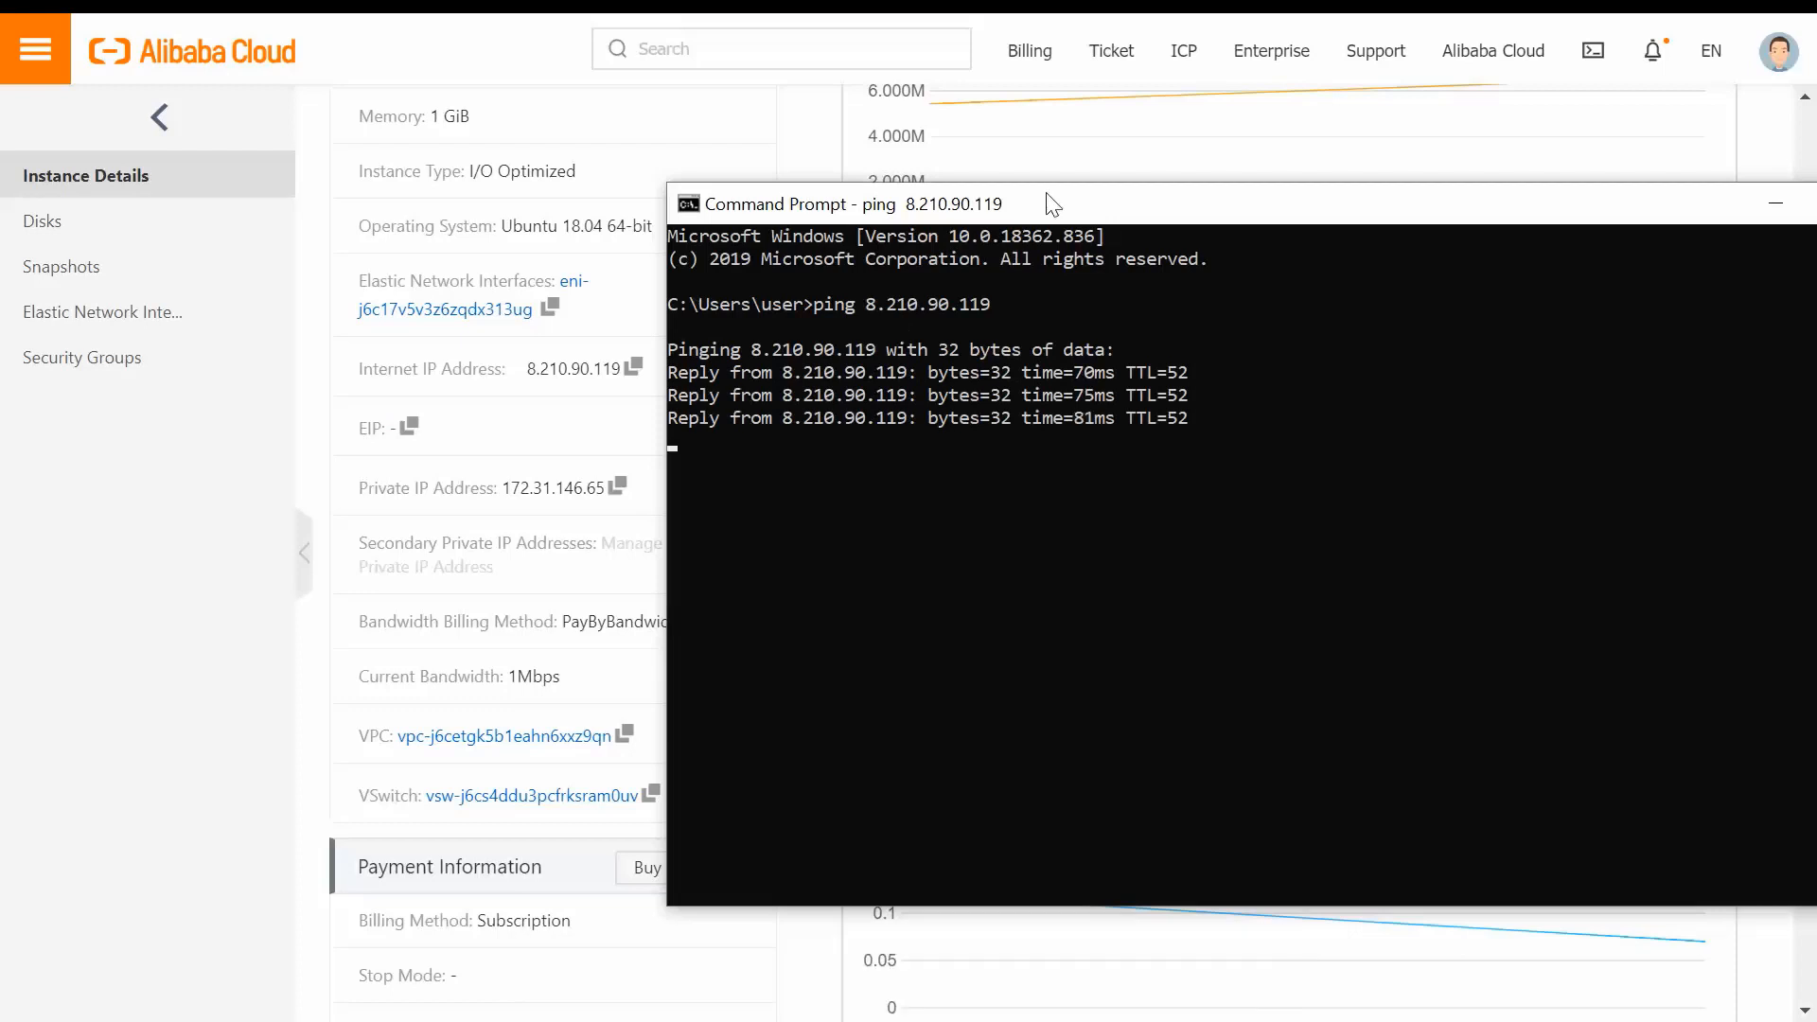
# Try telnet against 8.210.90.119, which Command Prompt does not recognize.
pyautogui.moveTo(1051, 203); pyautogui.dragTo(778, 208)
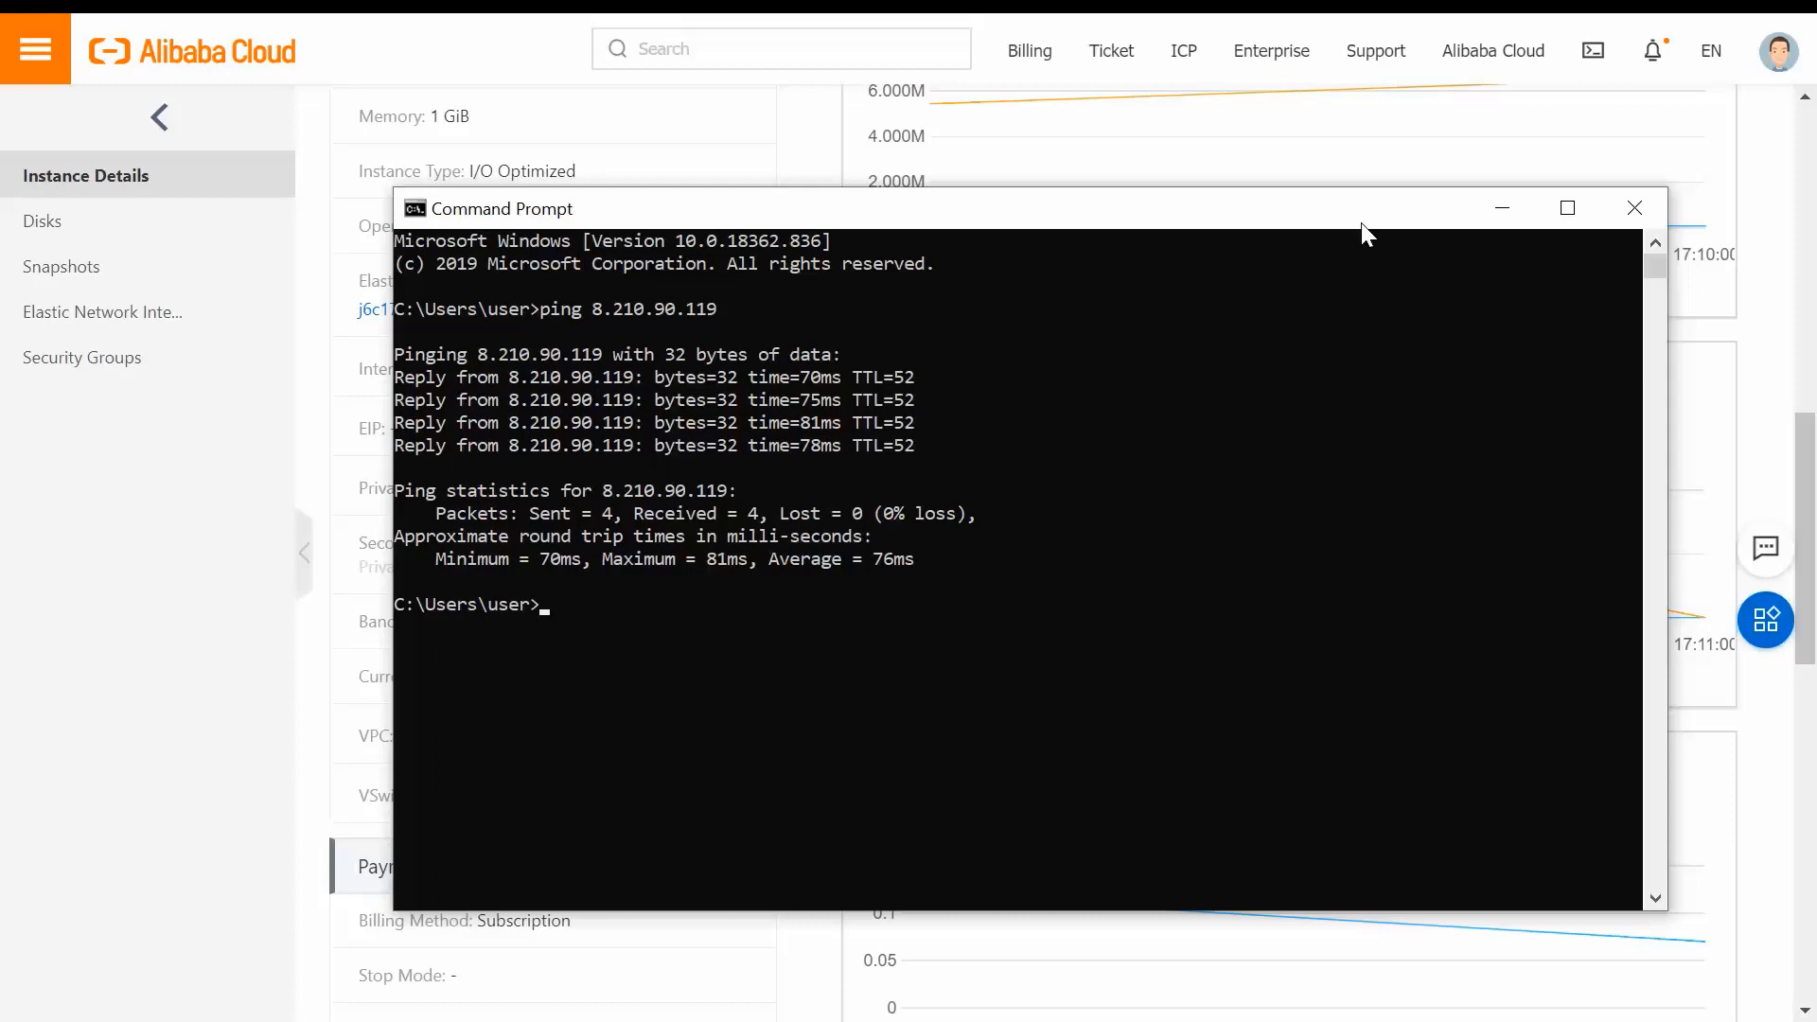
pyautogui.write('telnet')
pyautogui.rightClick(748, 596)
pyautogui.press('Return')
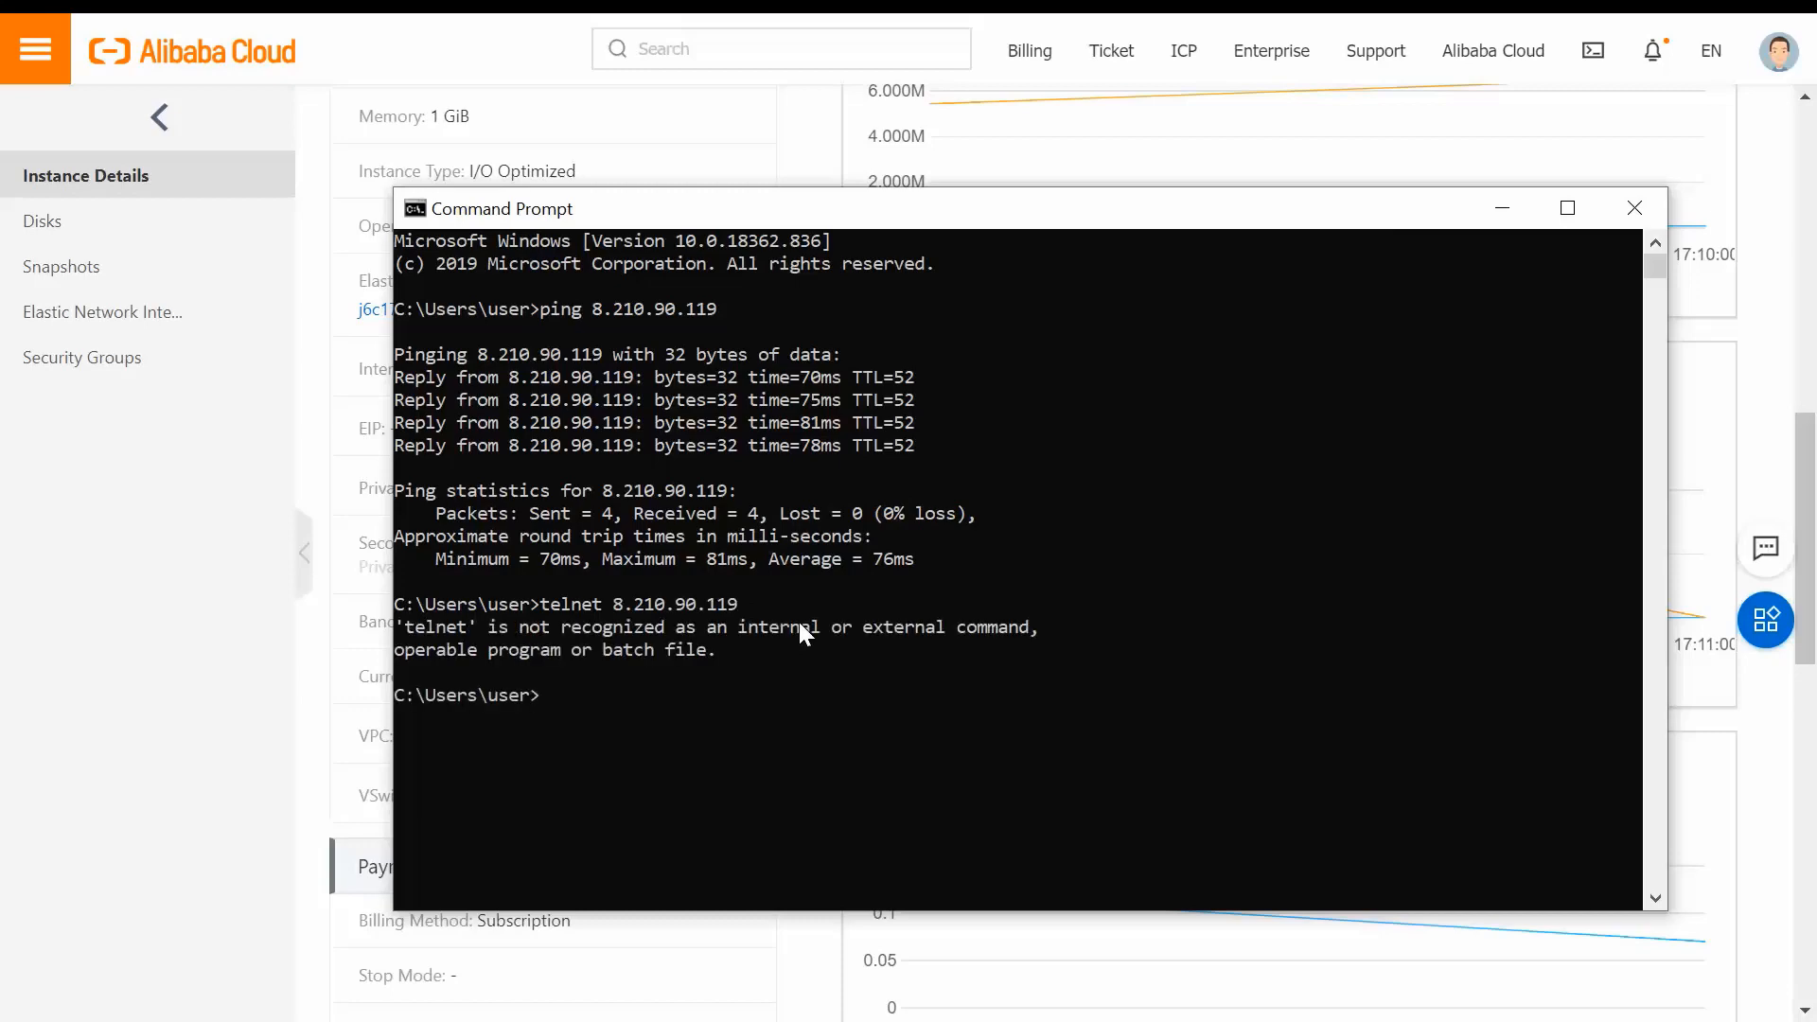
# Exit Command Prompt and search the Start menu for PuTTY.
pyautogui.write('exit')
pyautogui.press('Return')
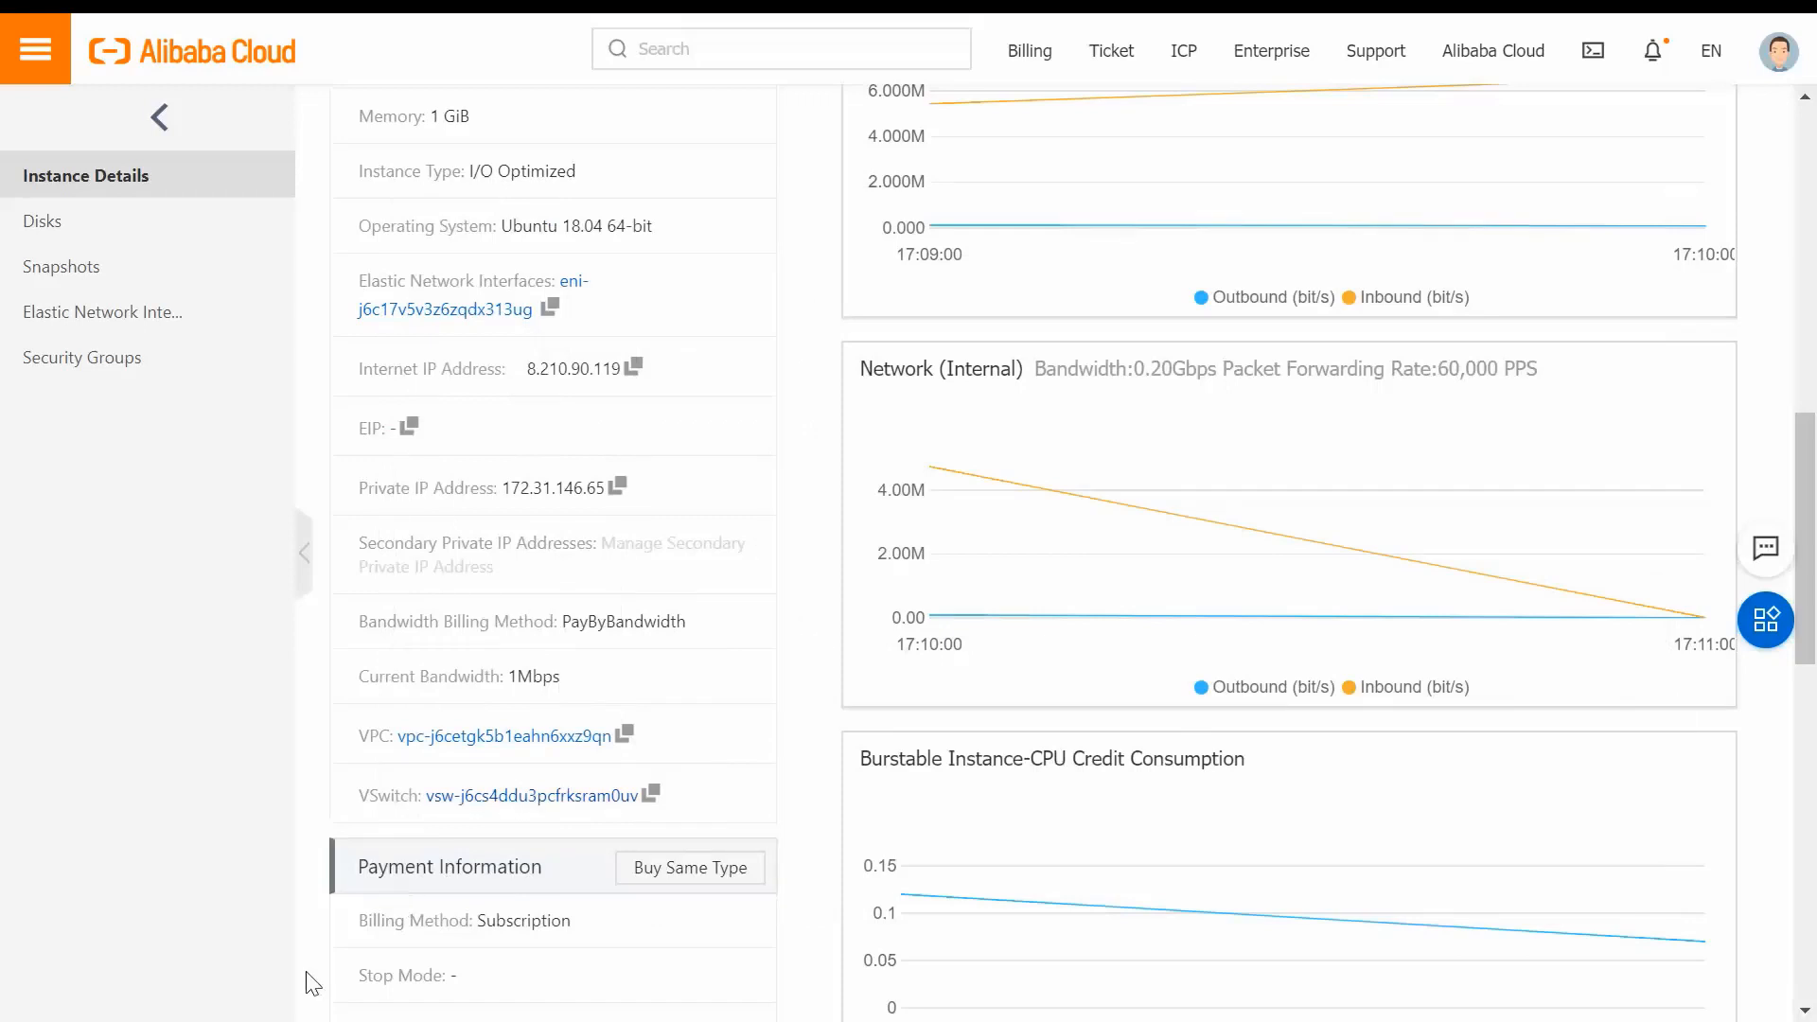
pyautogui.press('super')
pyautogui.write('pu')
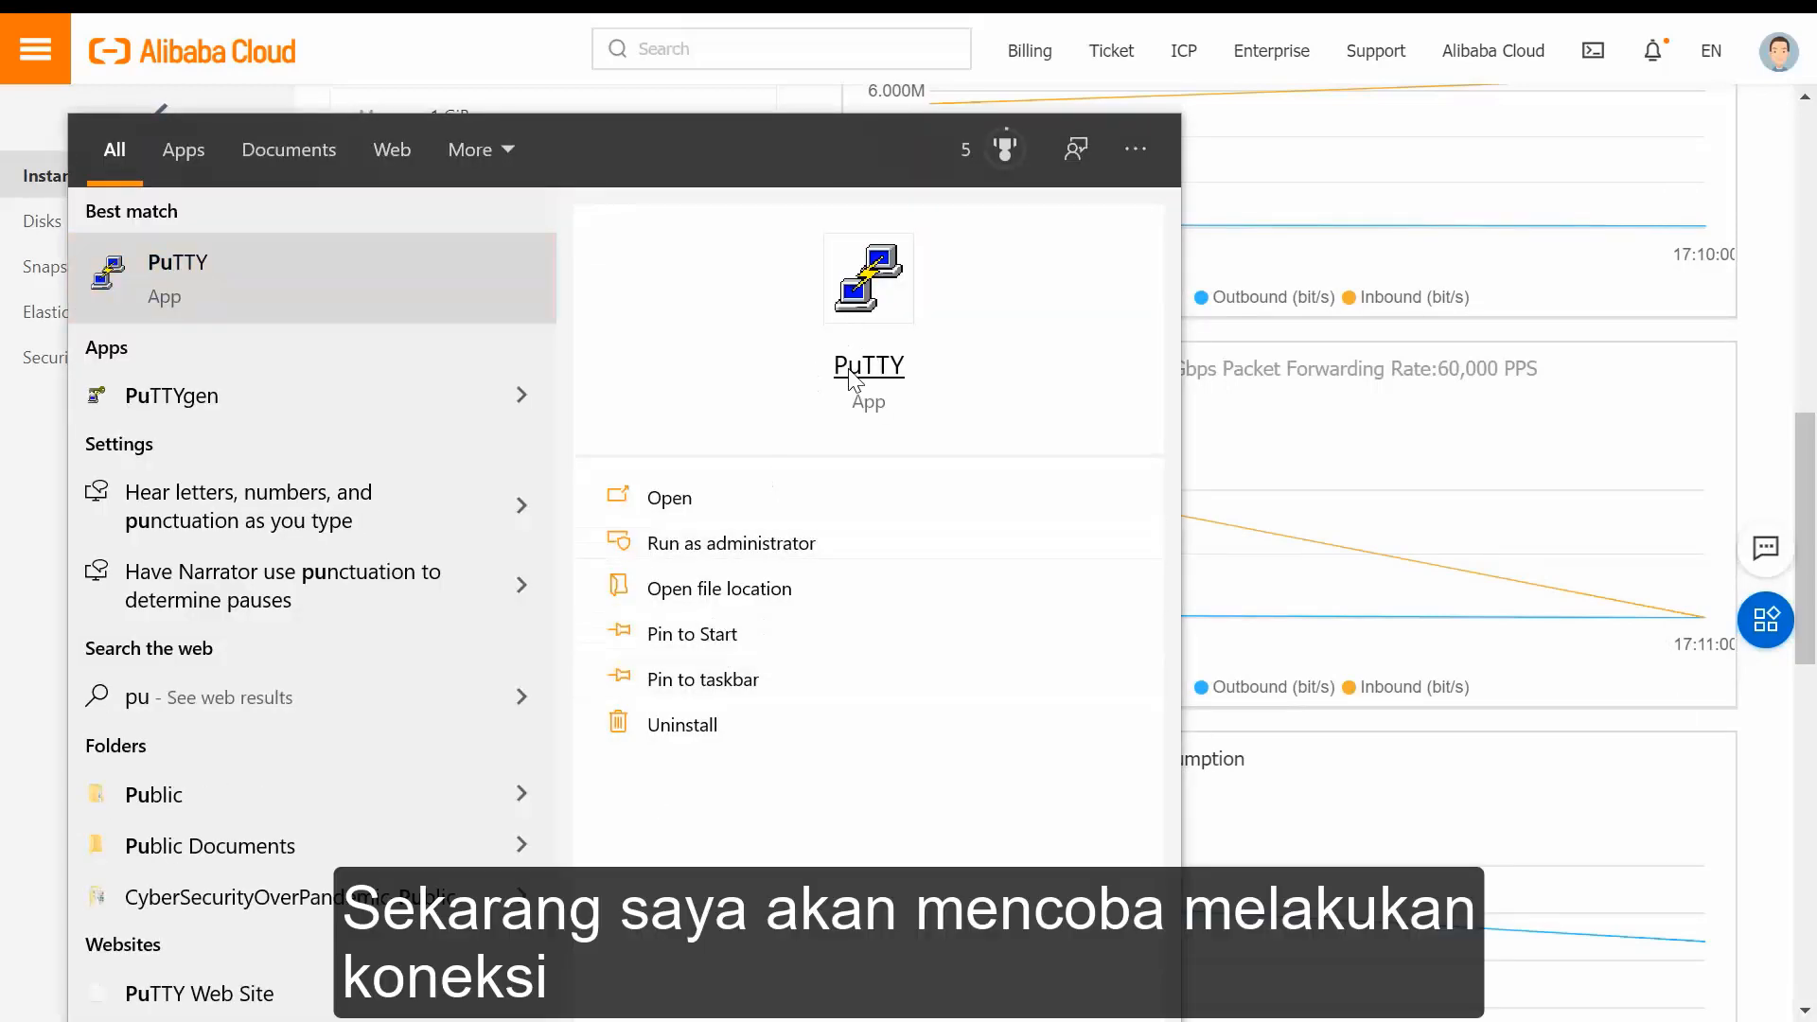
# Open a PuTTY SSH session to 8.210.90.119, trust the host key, and log in as root.
pyautogui.click(855, 372)
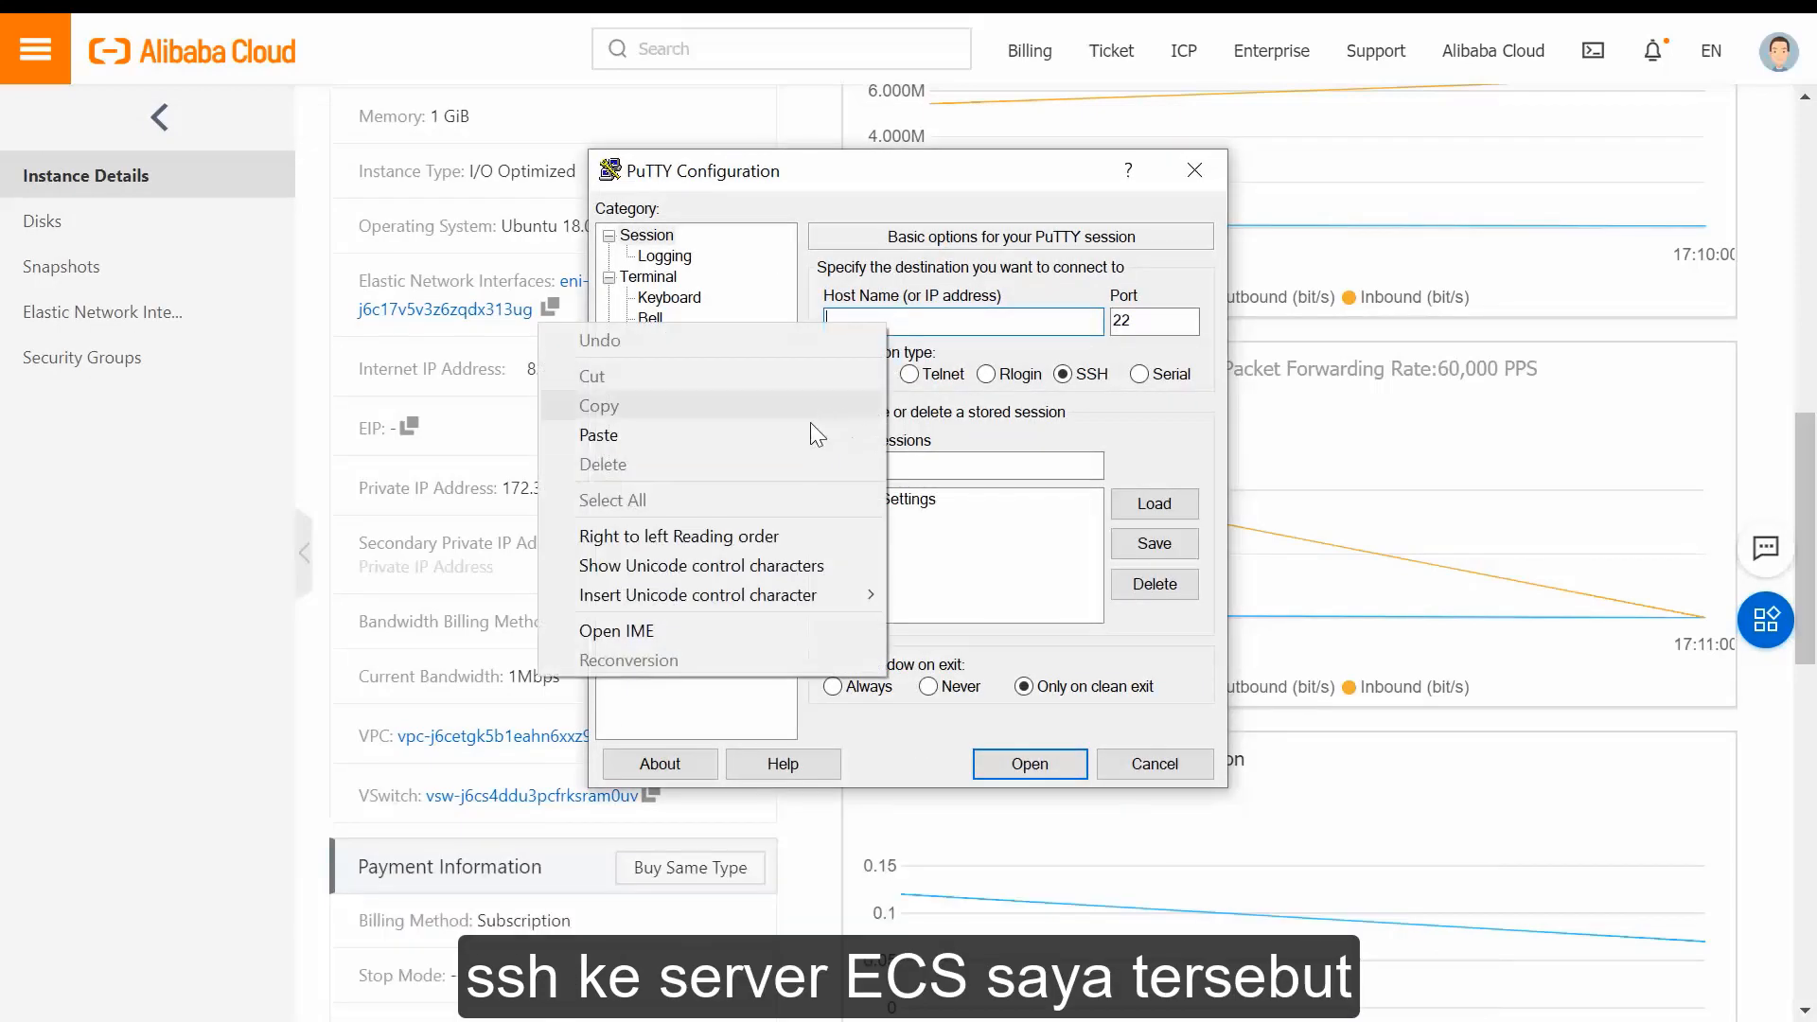
pyautogui.click(821, 434)
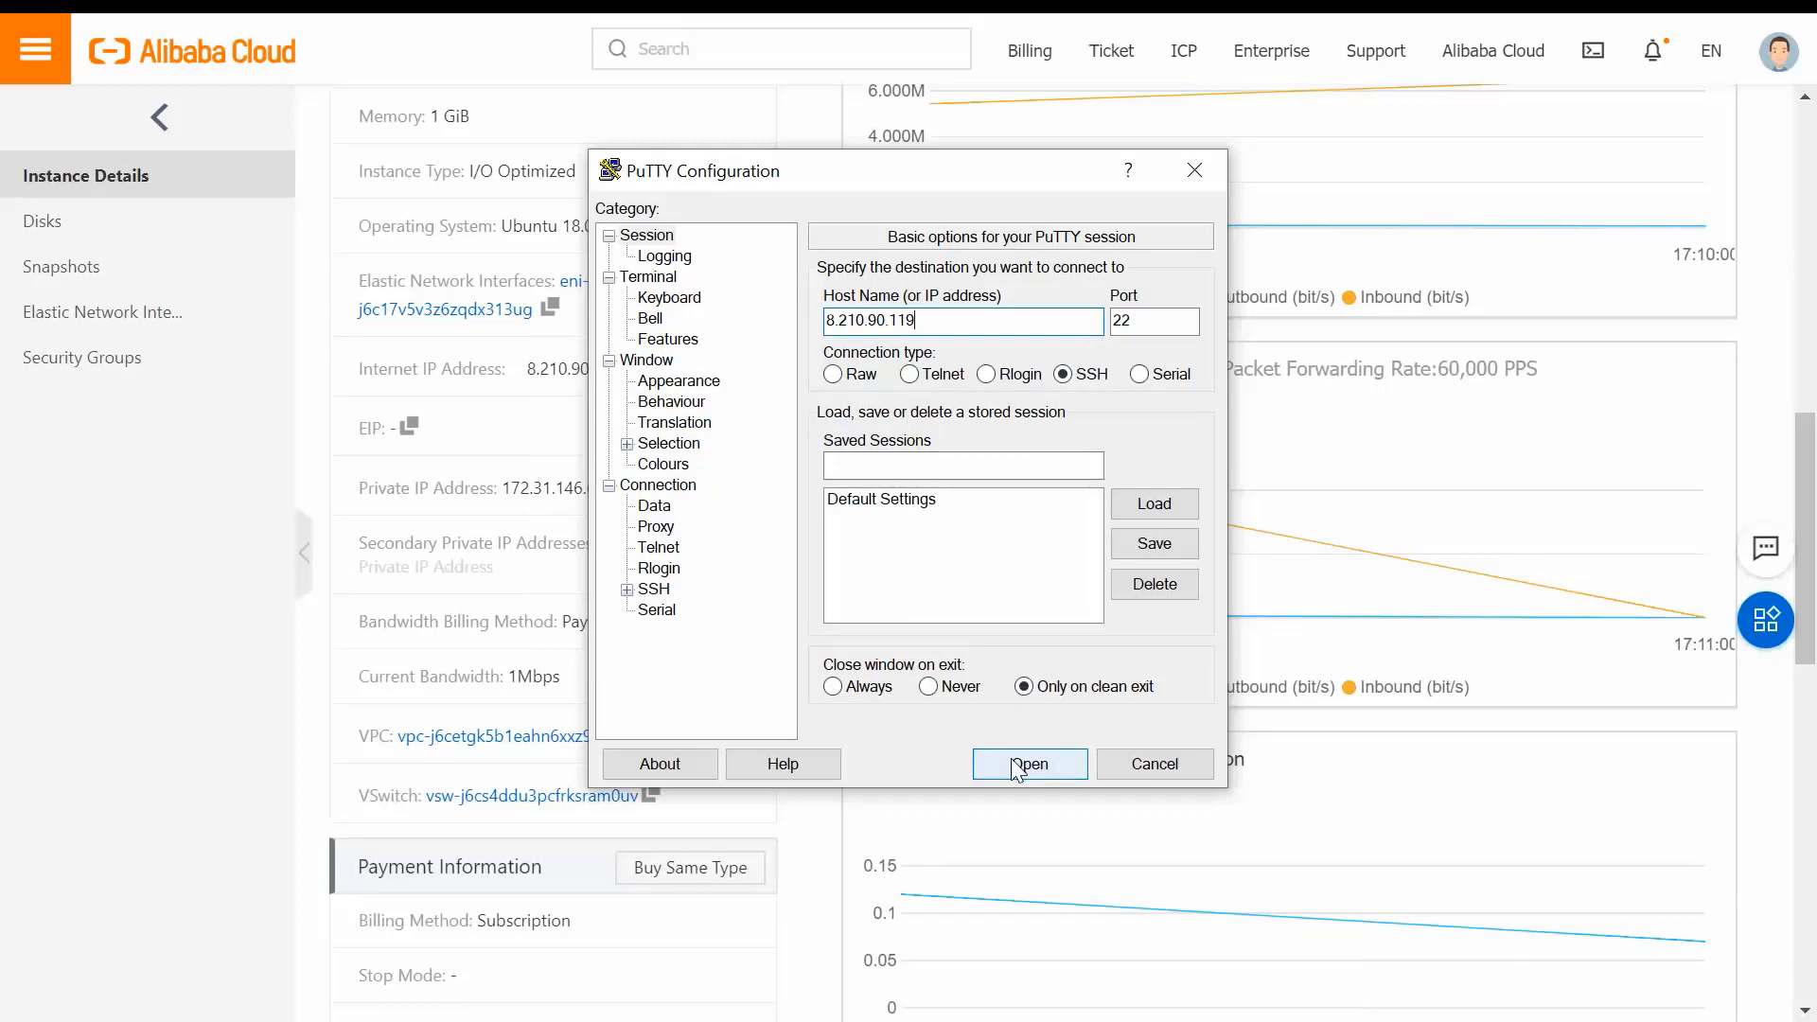
pyautogui.click(1017, 765)
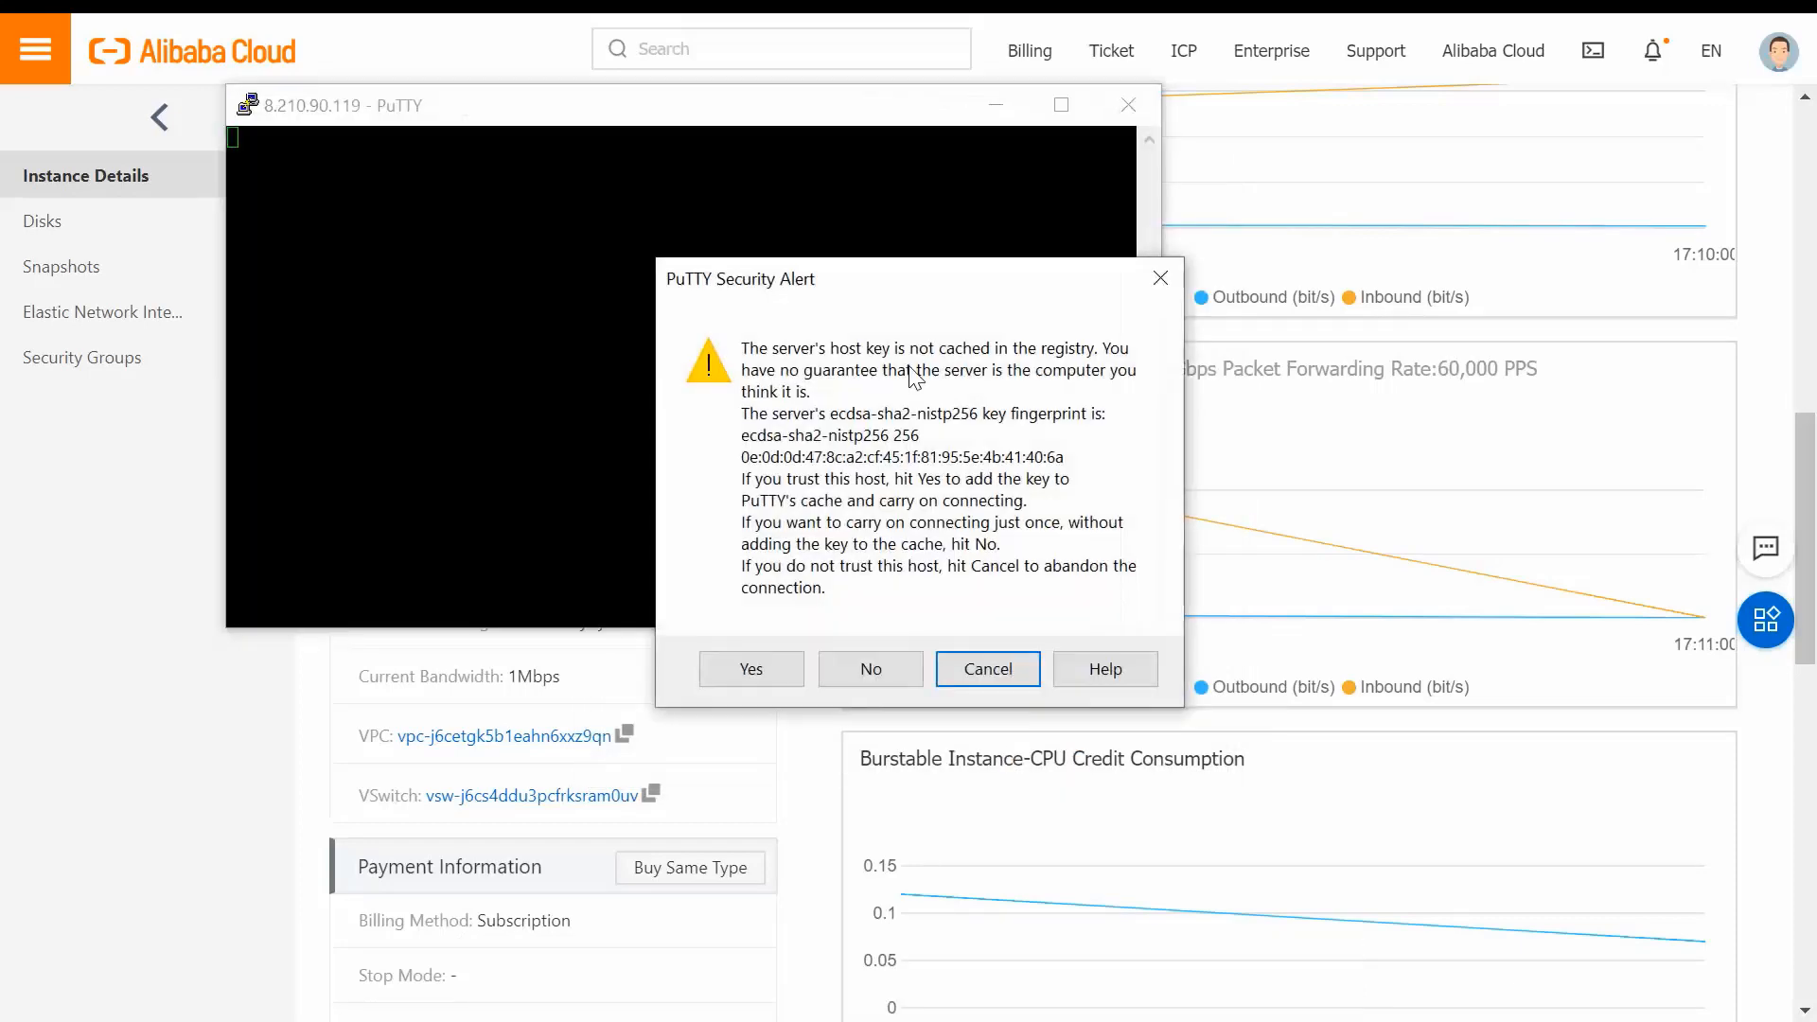
pyautogui.click(793, 667)
pyautogui.write('root')
pyautogui.press('Return')
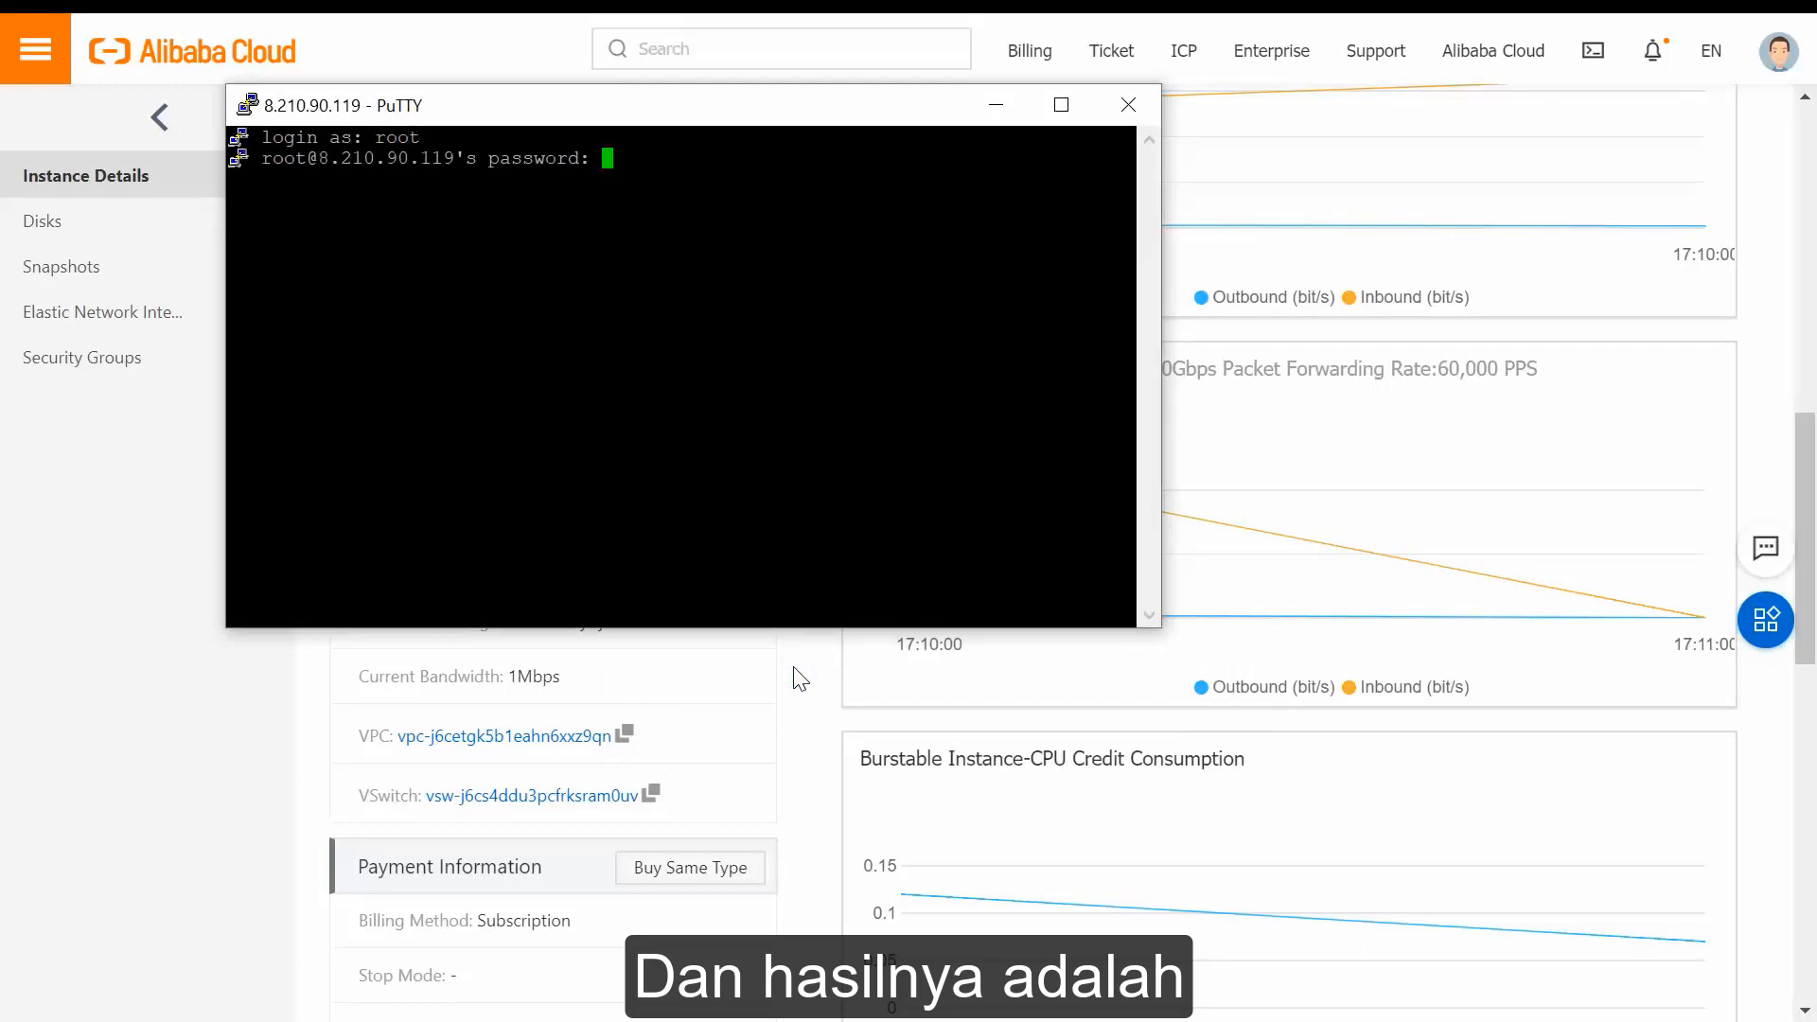
pyautogui.press('Return')
# List the home directory with ls and ls -l, then cd .. and ls -l the root directory.
pyautogui.write('ks')
pyautogui.press('Return')
pyautogui.write('ls')
pyautogui.press('Return')
pyautogui.write('ls -l')
pyautogui.press('Return')
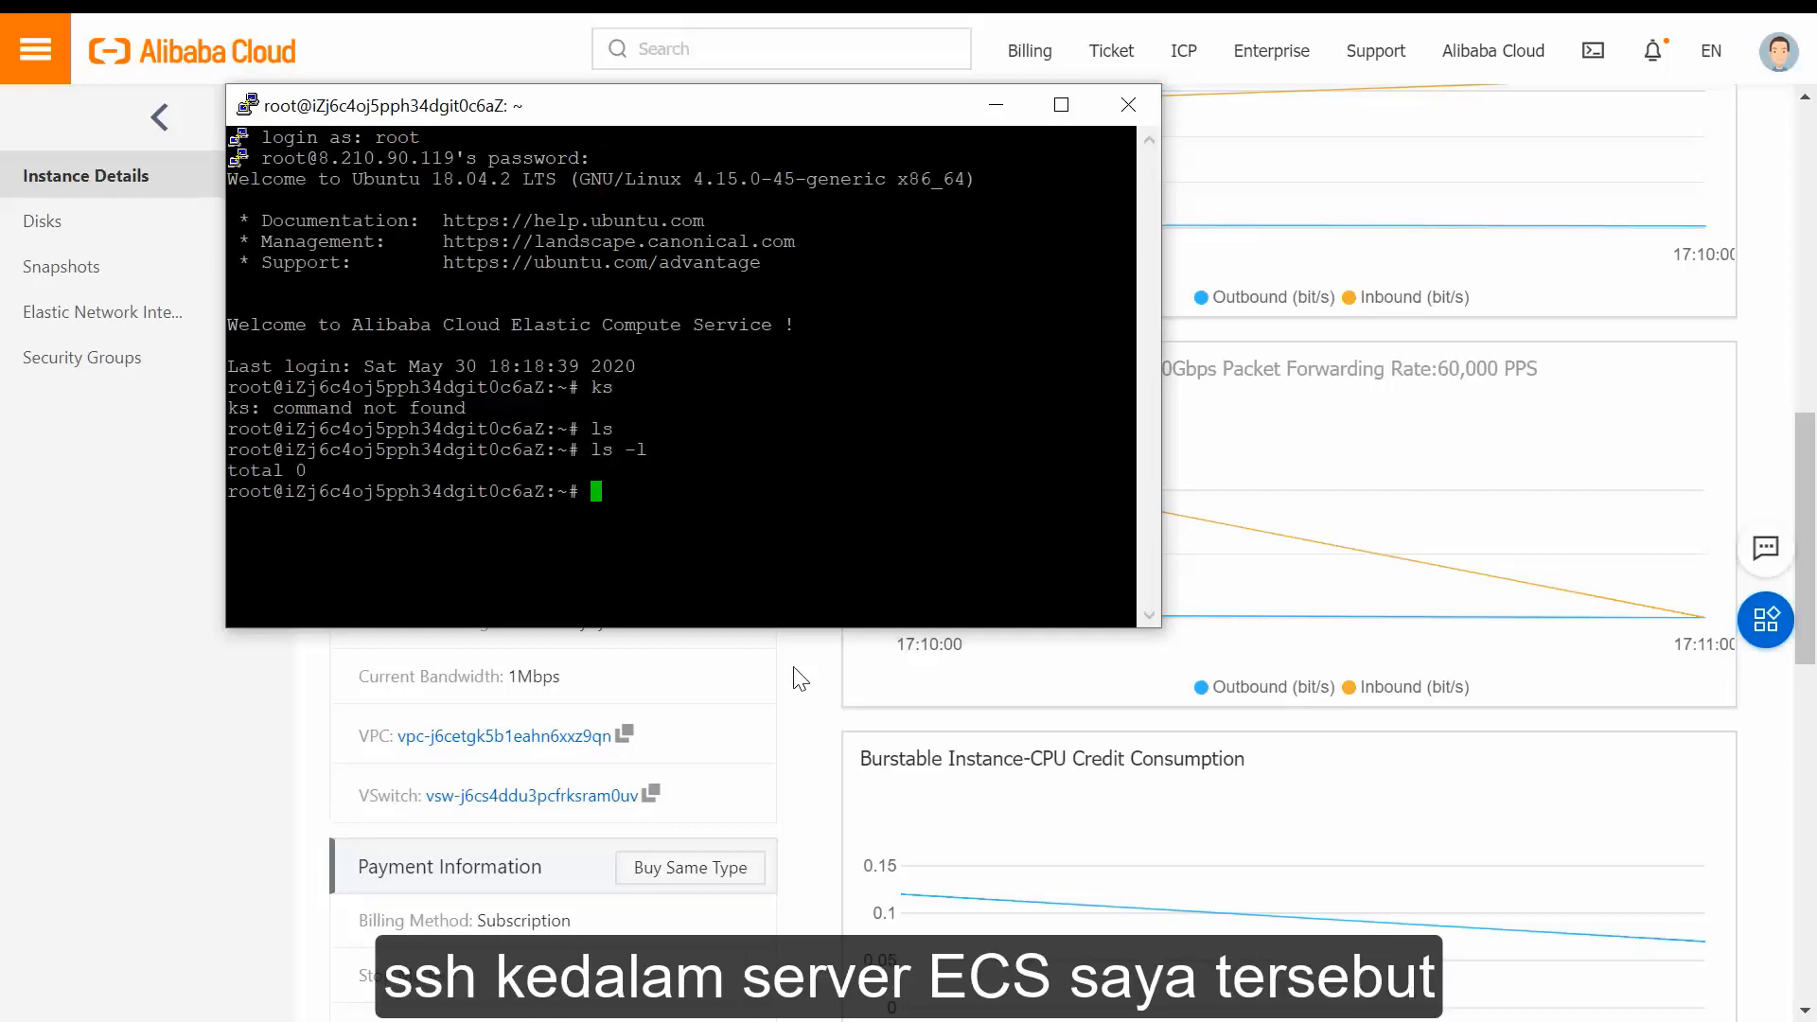
pyautogui.write('cd ..')
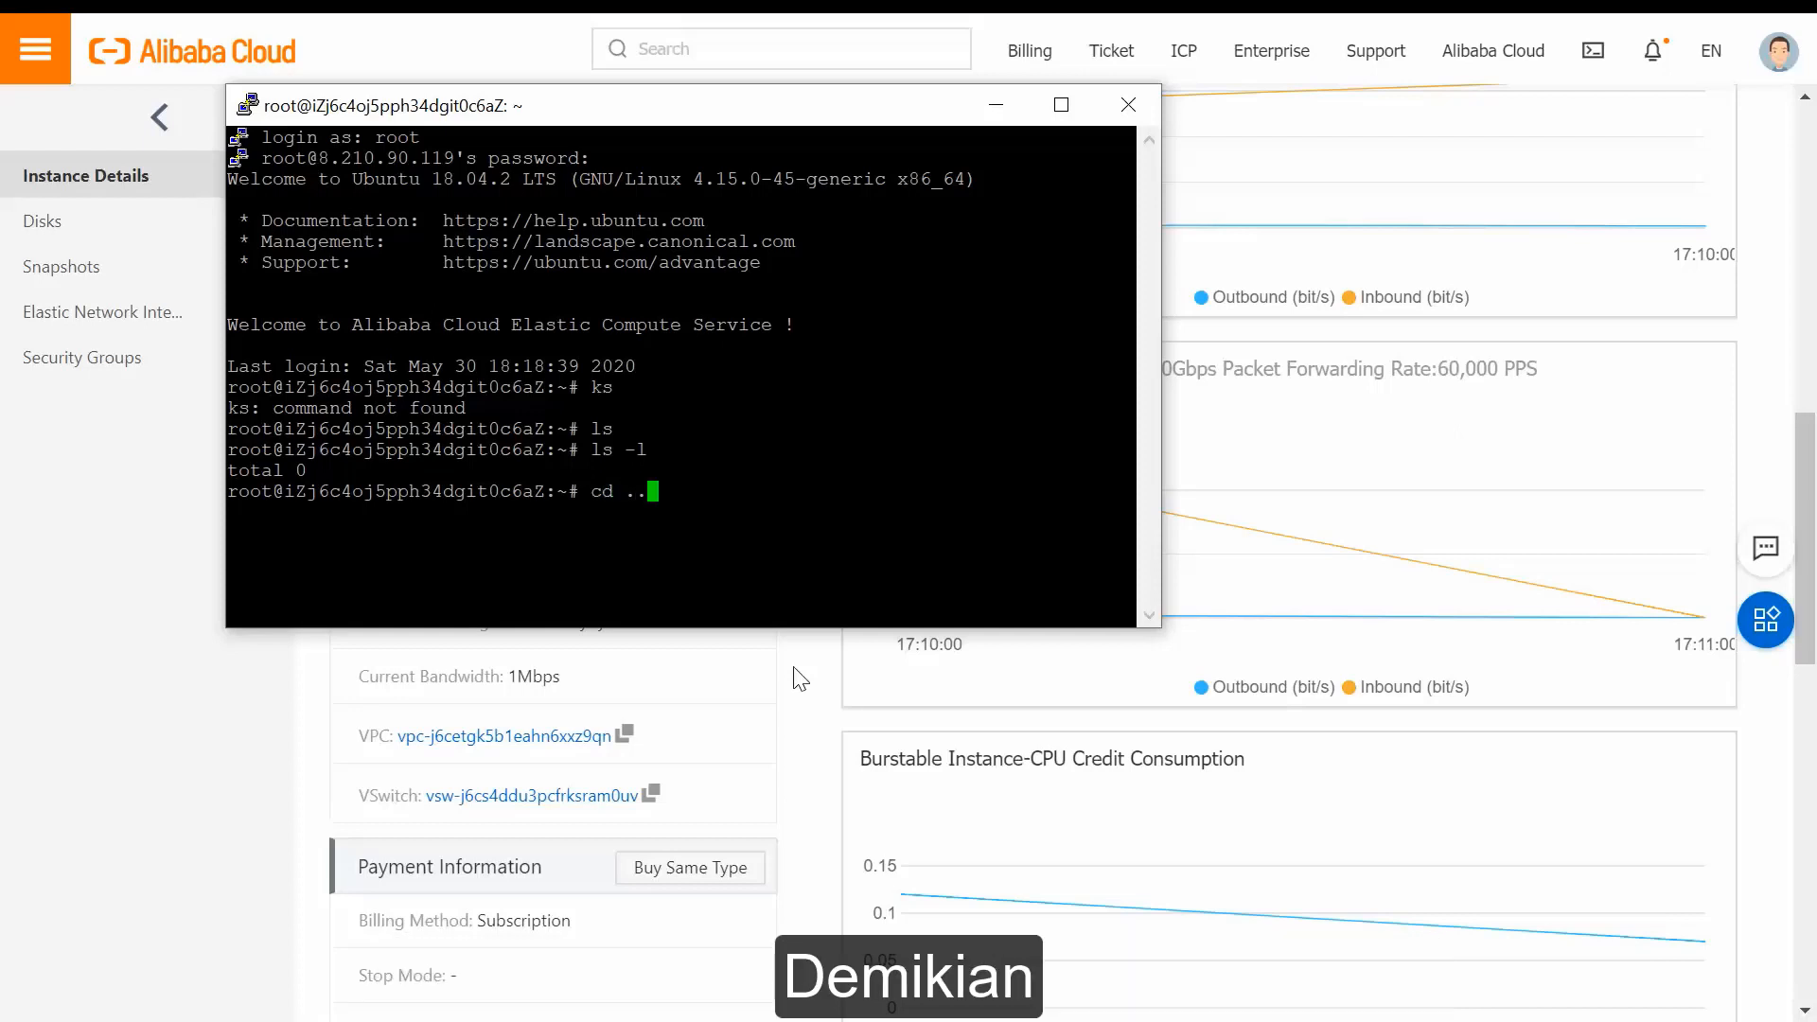
pyautogui.press('Return')
pyautogui.write('ls ')
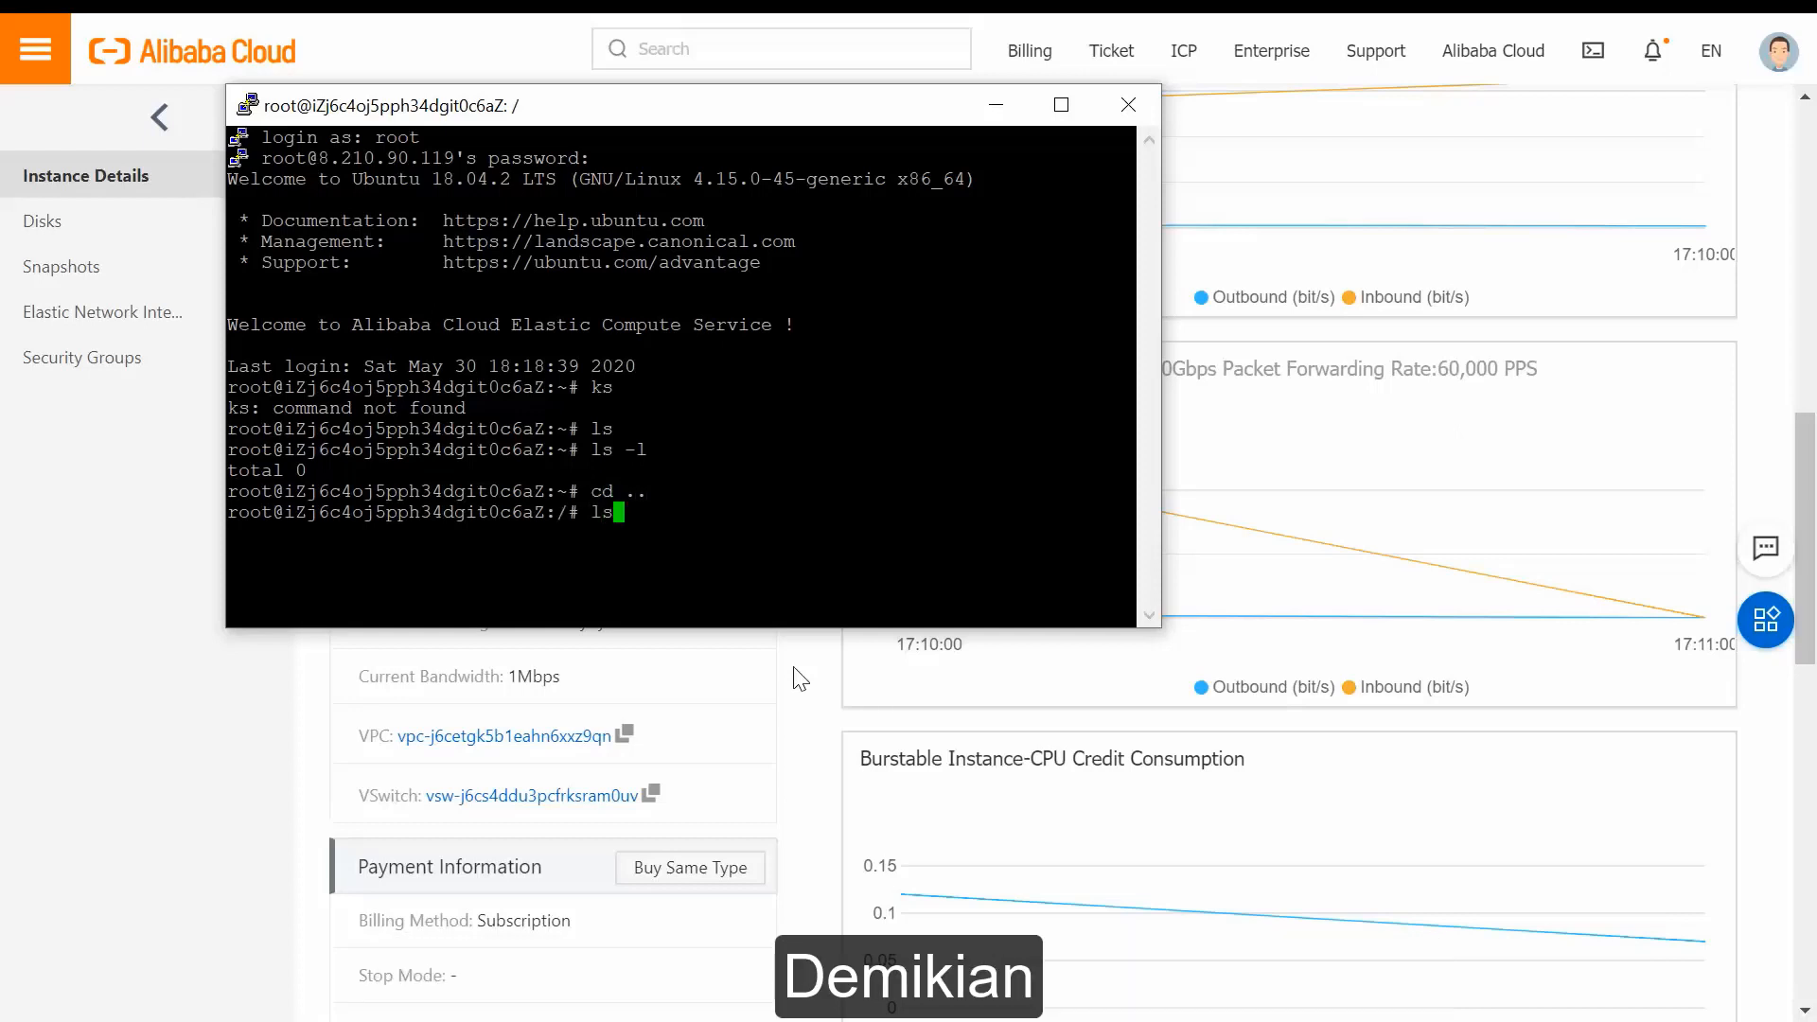
pyautogui.write('-l')
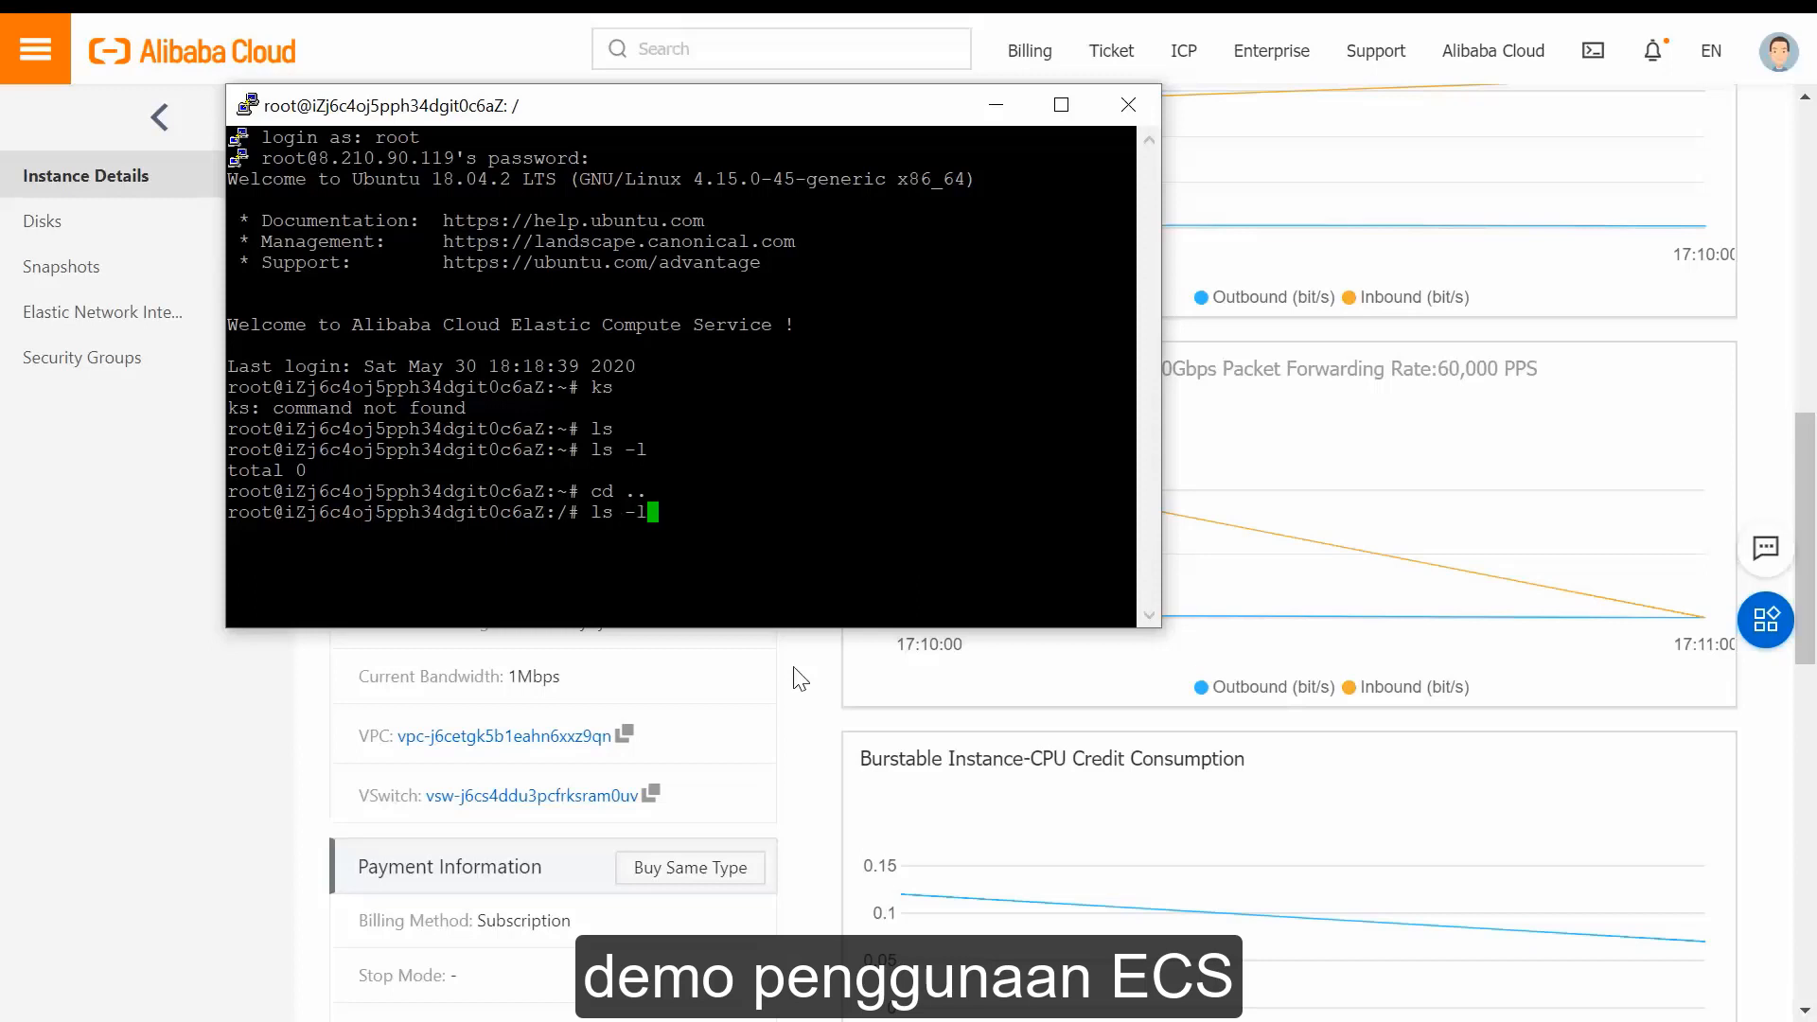
pyautogui.press('Return')
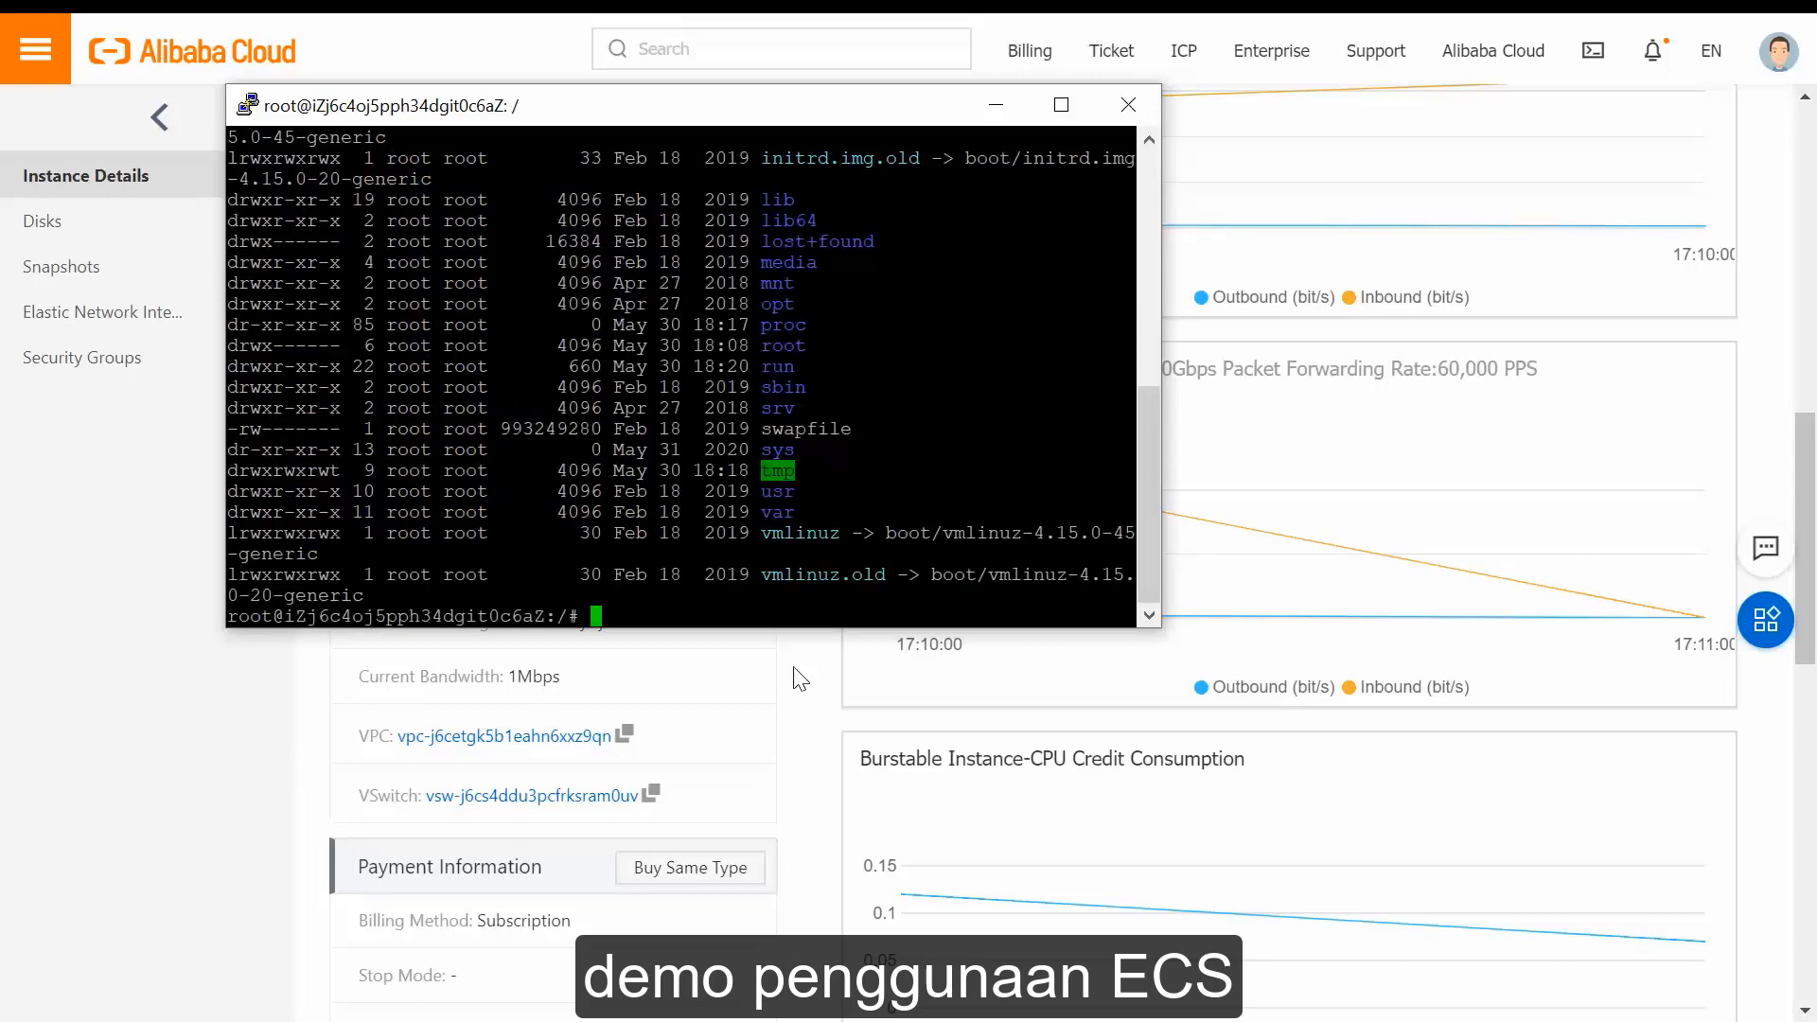